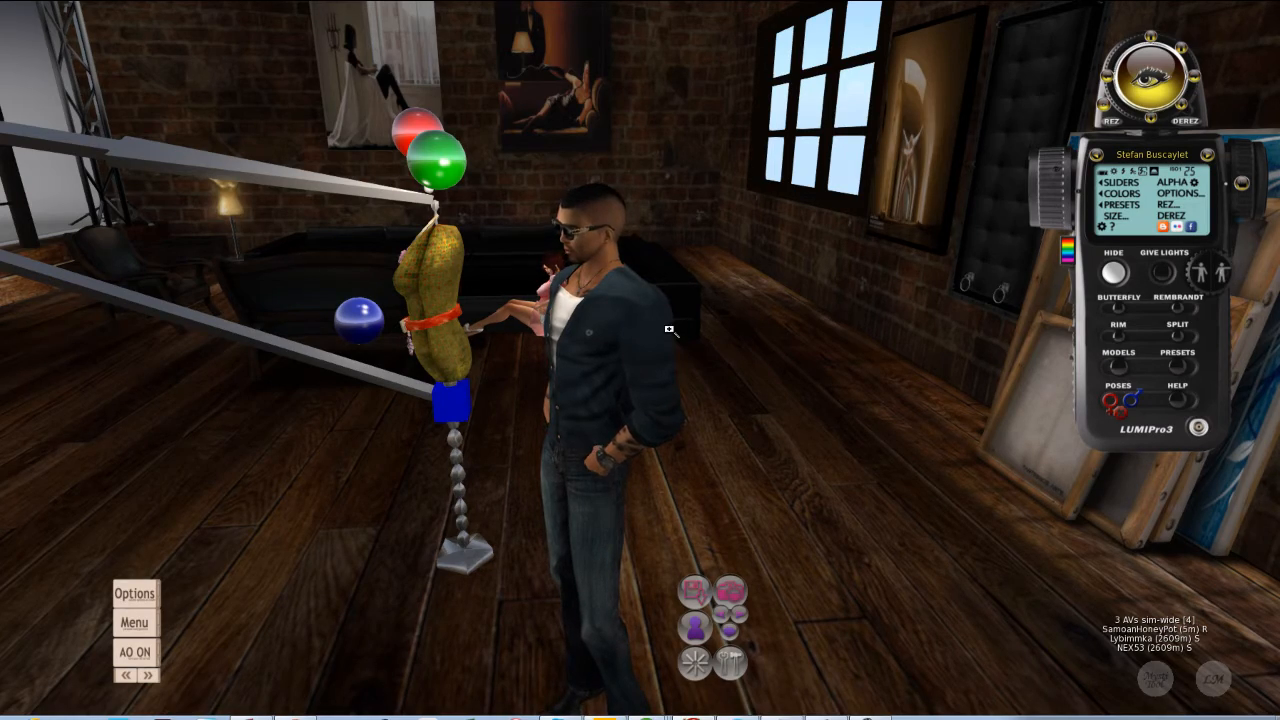
Step: Open the preset save/restore controls and include Lights, Camera and Pose in the operation
left_click_drag(669, 330, 604, 353)
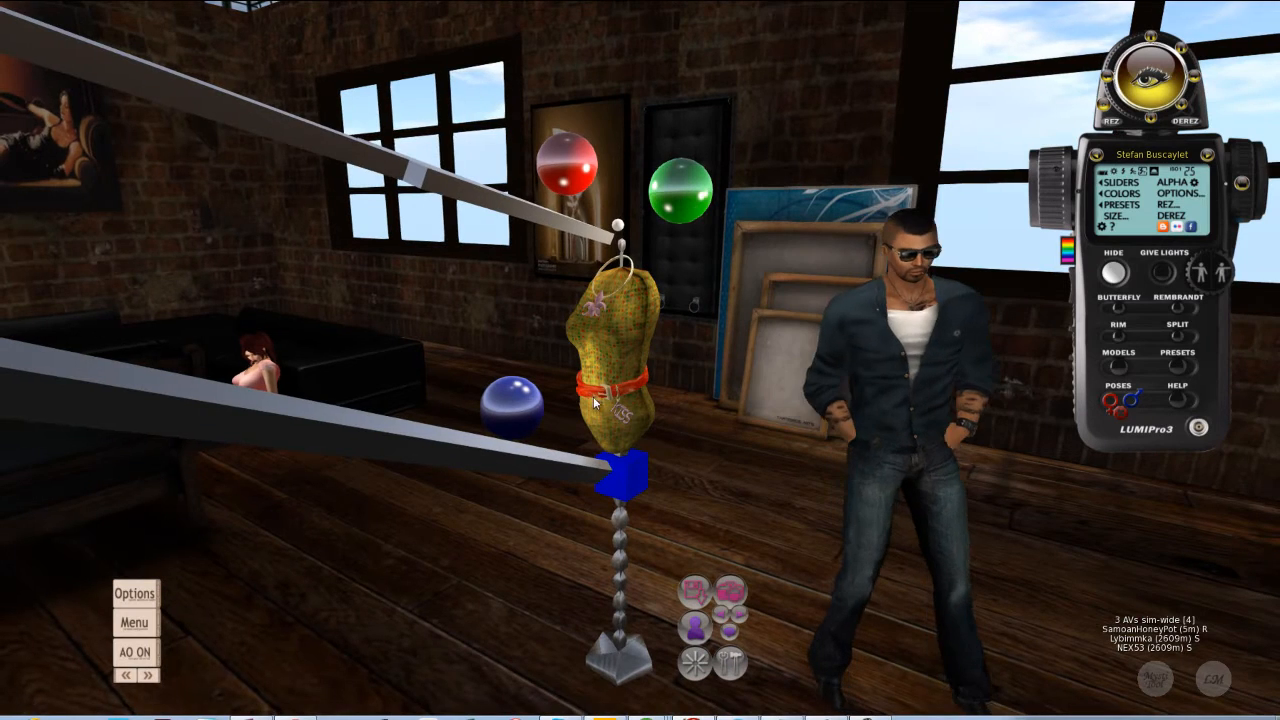
left_click_drag(620, 411, 606, 353)
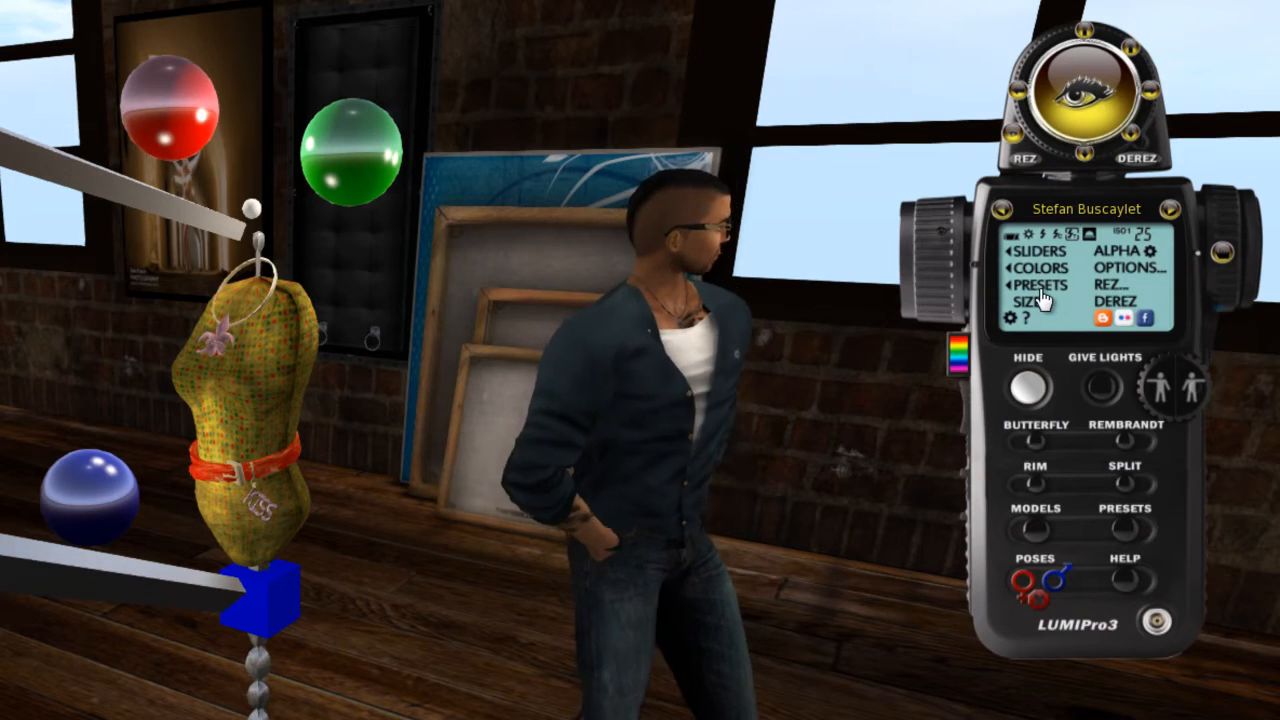
left_click(1041, 289)
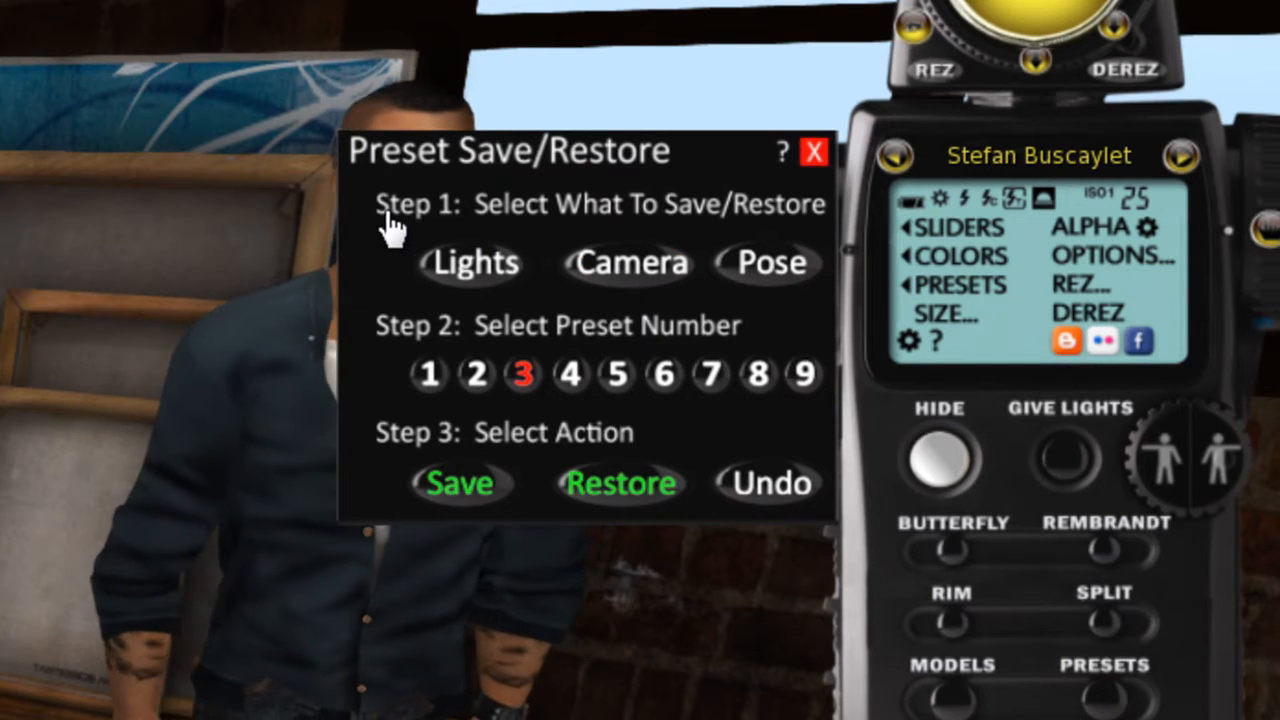
left_click(486, 275)
left_click(592, 274)
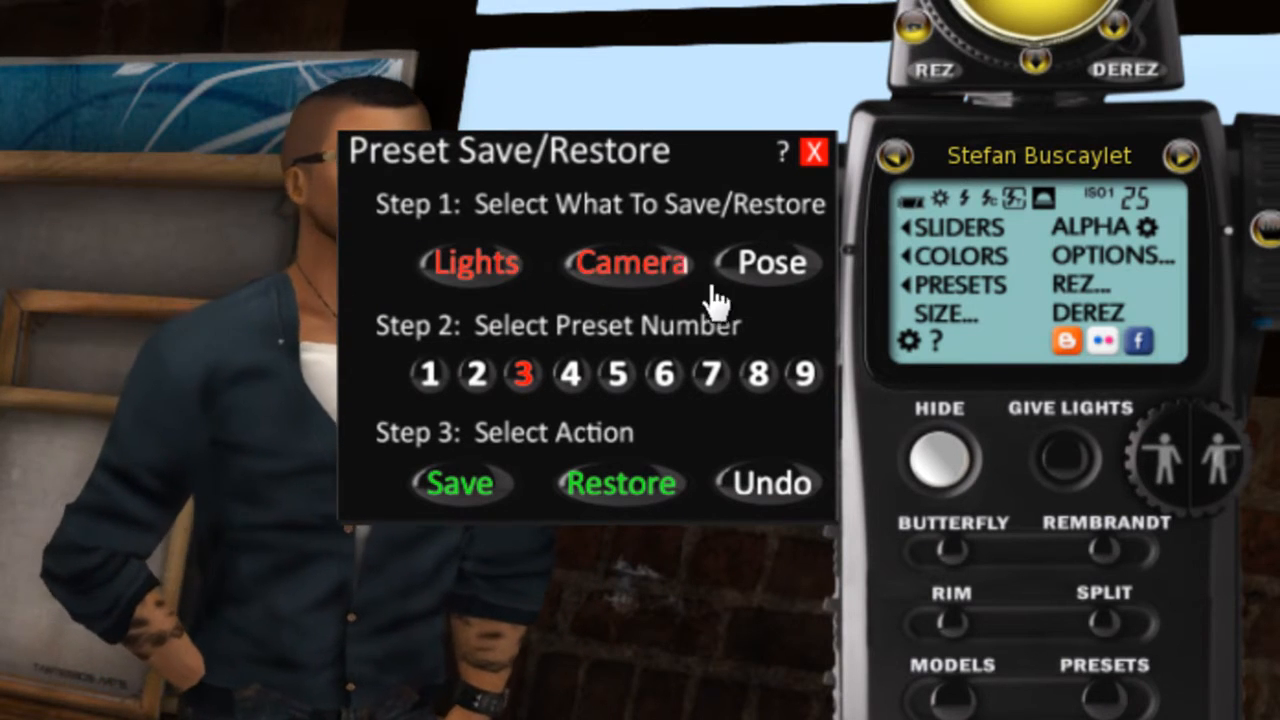
left_click(771, 284)
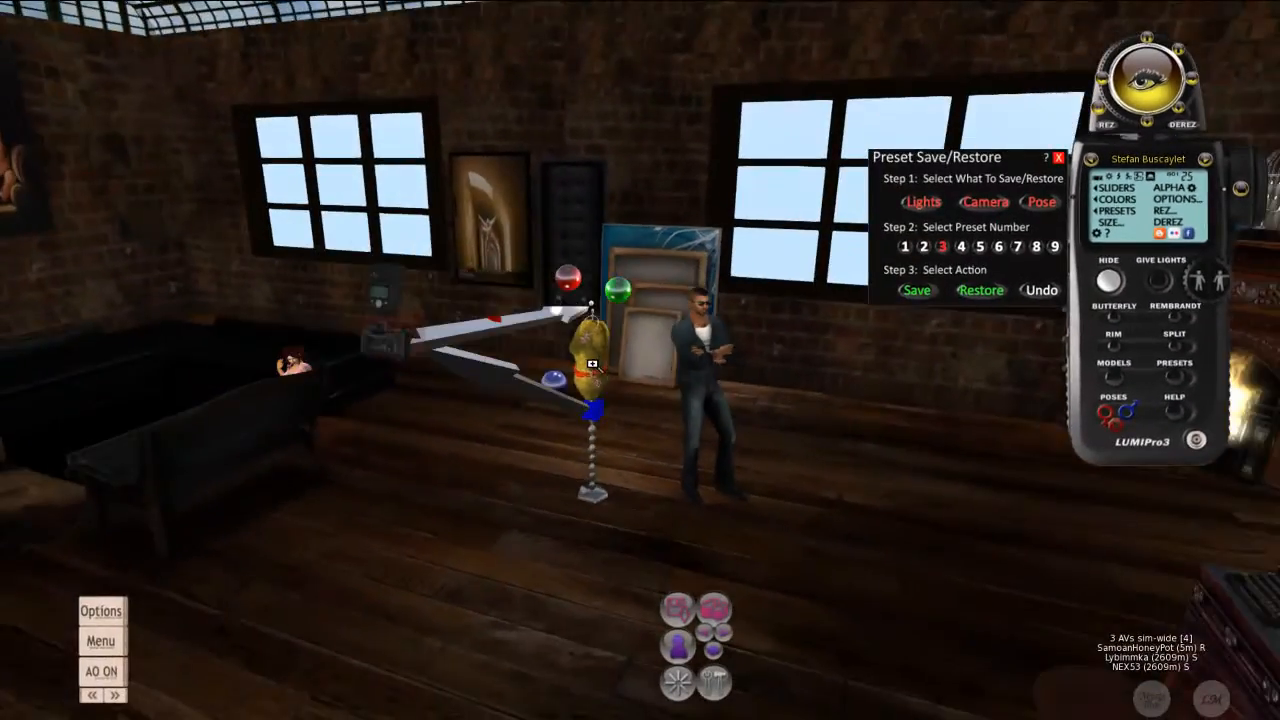
Step: Inspect the studio camera prop from several angles, and restore preset 1 for lights, camera and pose
left_click_drag(592, 364, 591, 364)
left_click(395, 384, "alt")
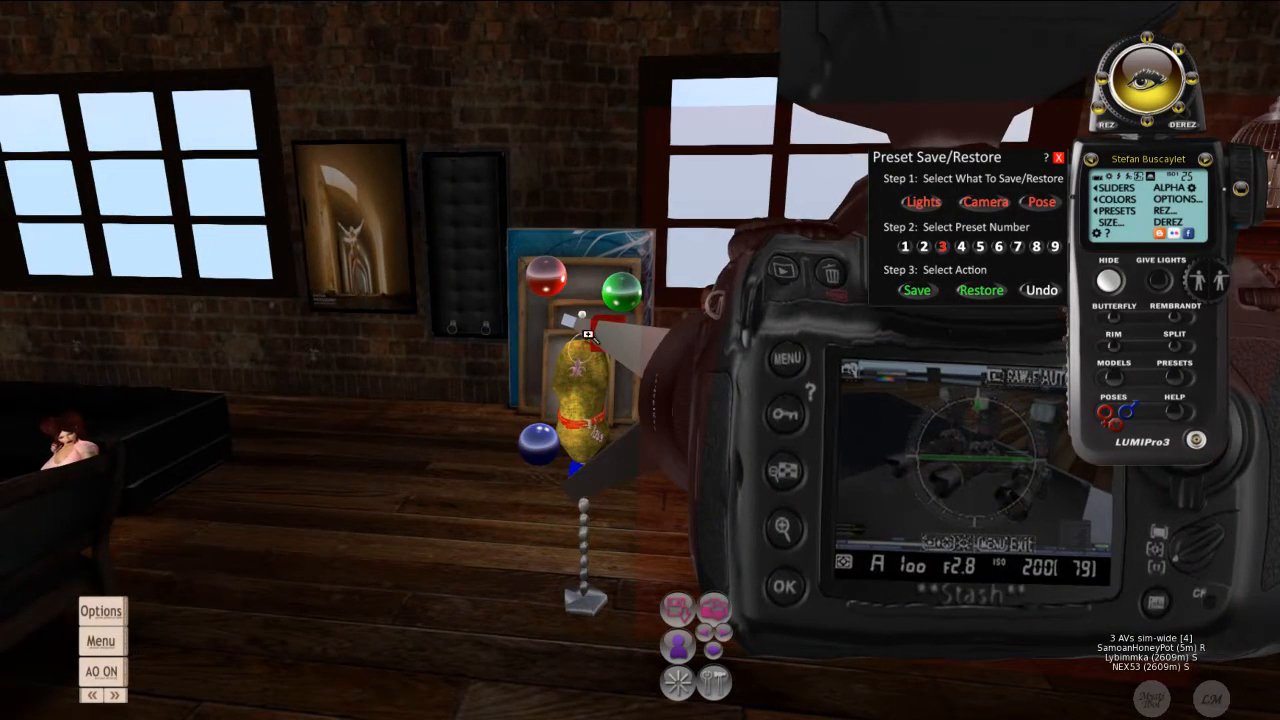
left_click_drag(689, 376, 584, 364)
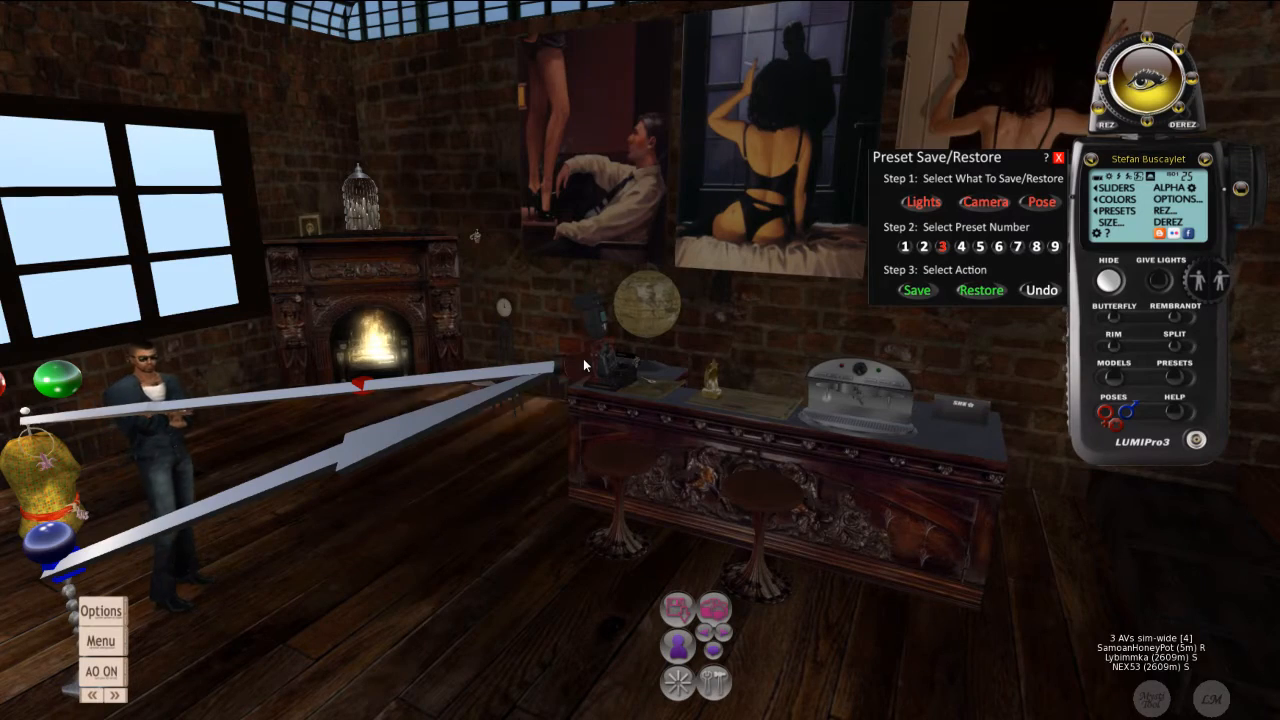
left_click_drag(556, 364, 443, 477)
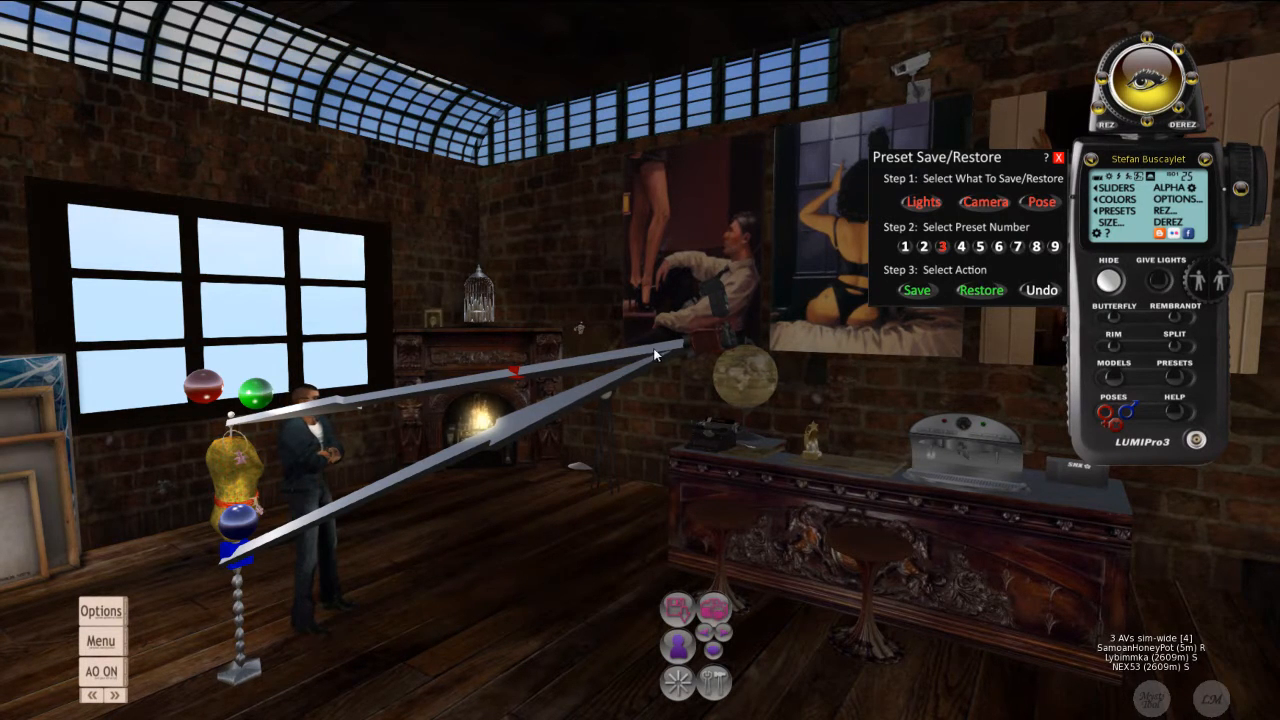
left_click(904, 247)
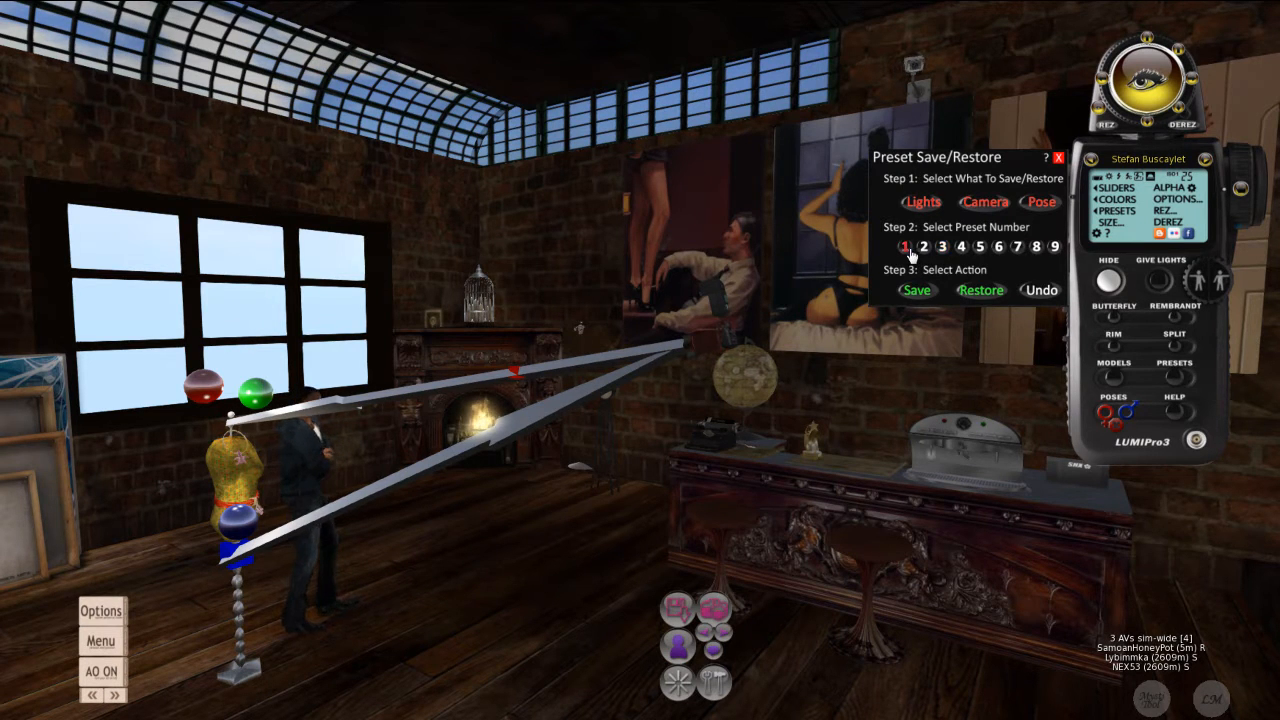
left_click(981, 291)
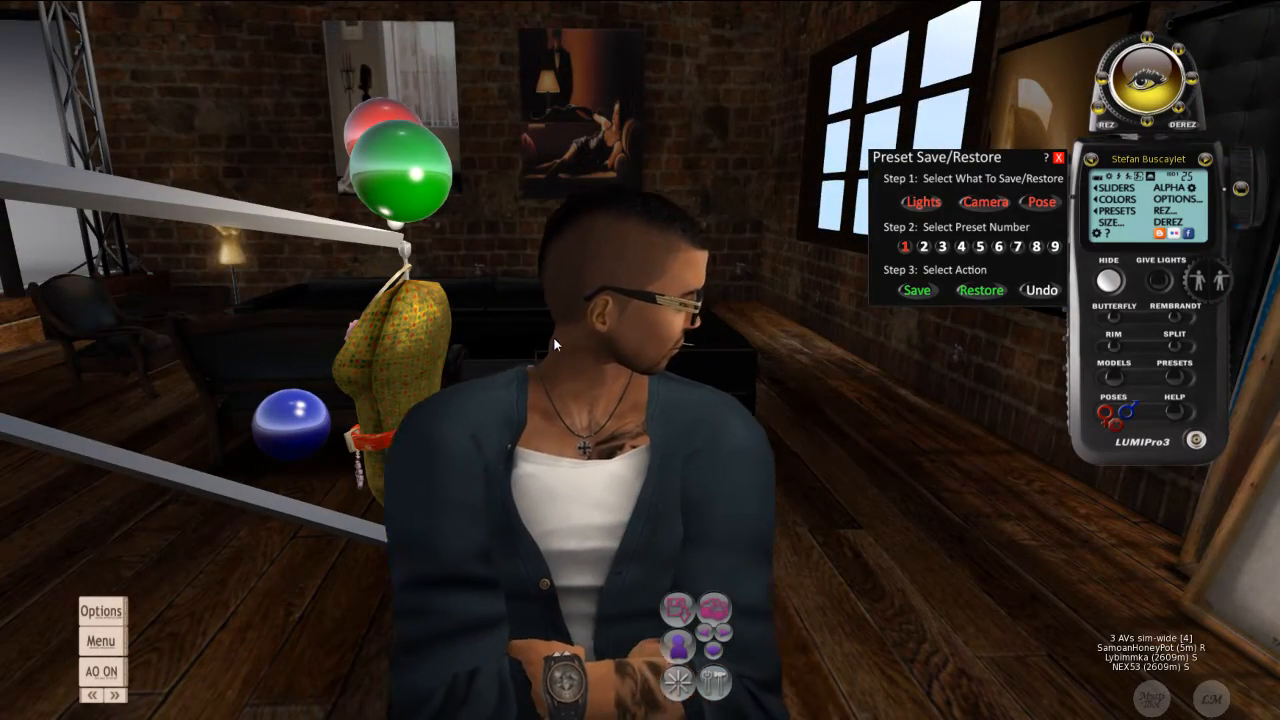
Step: Restore preset 2, followed by preset 3, for lights, camera and pose
left_click_drag(556, 341, 591, 370)
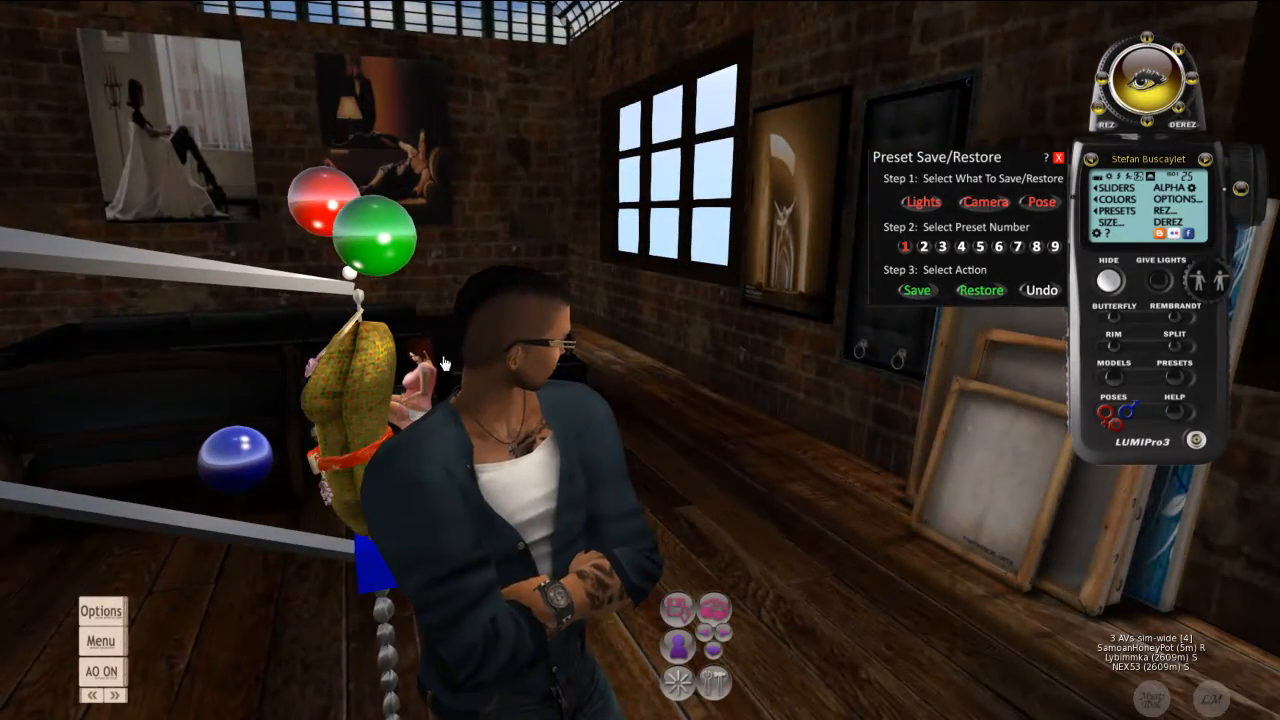
left_click(925, 247)
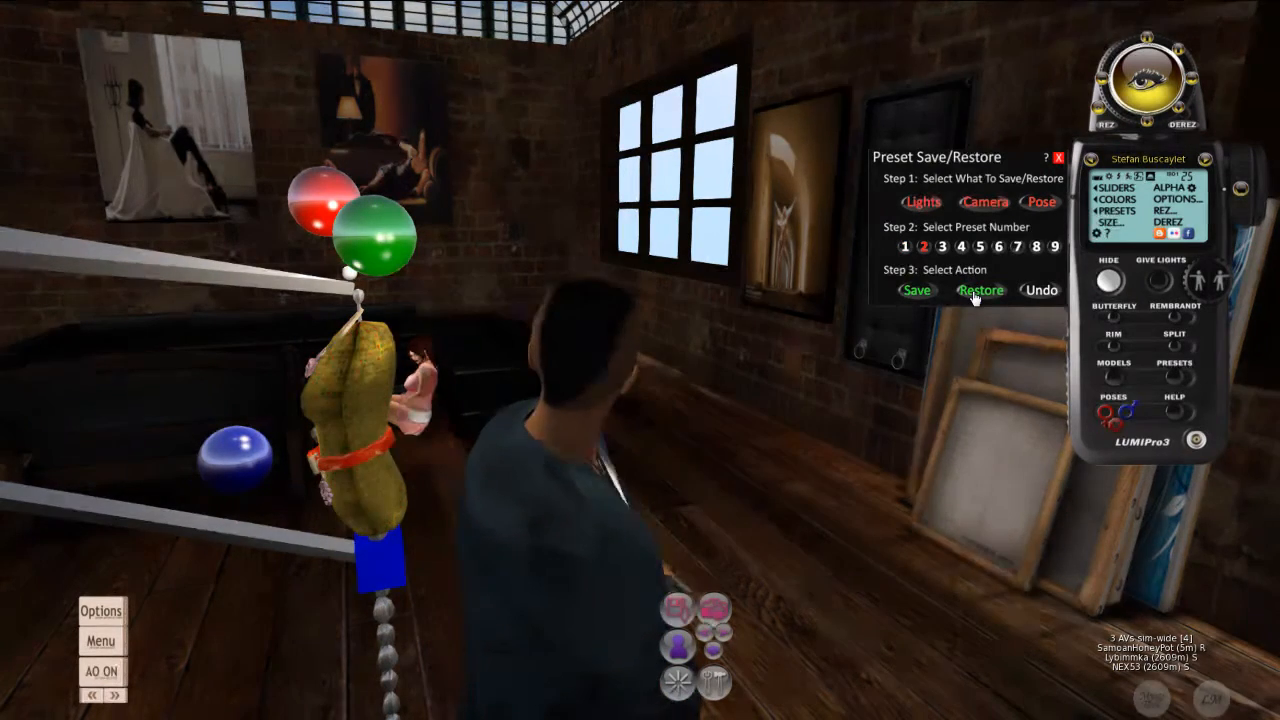
left_click(975, 291)
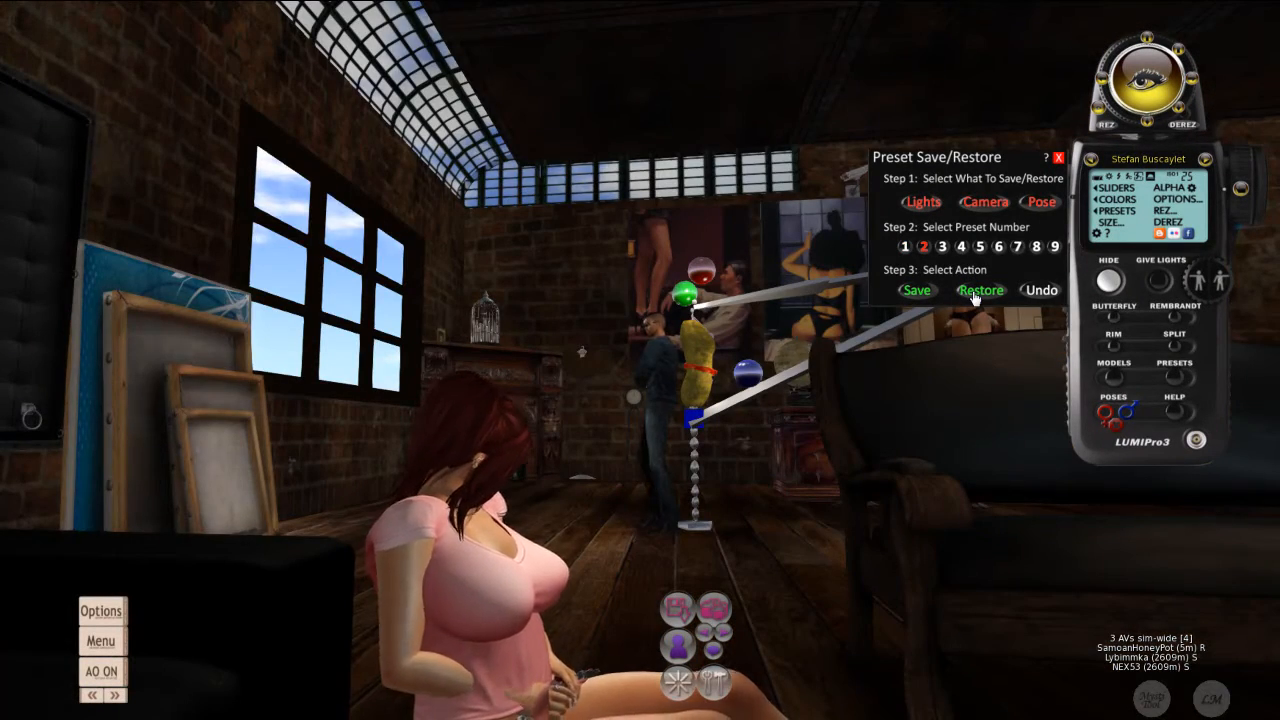
left_click(942, 247)
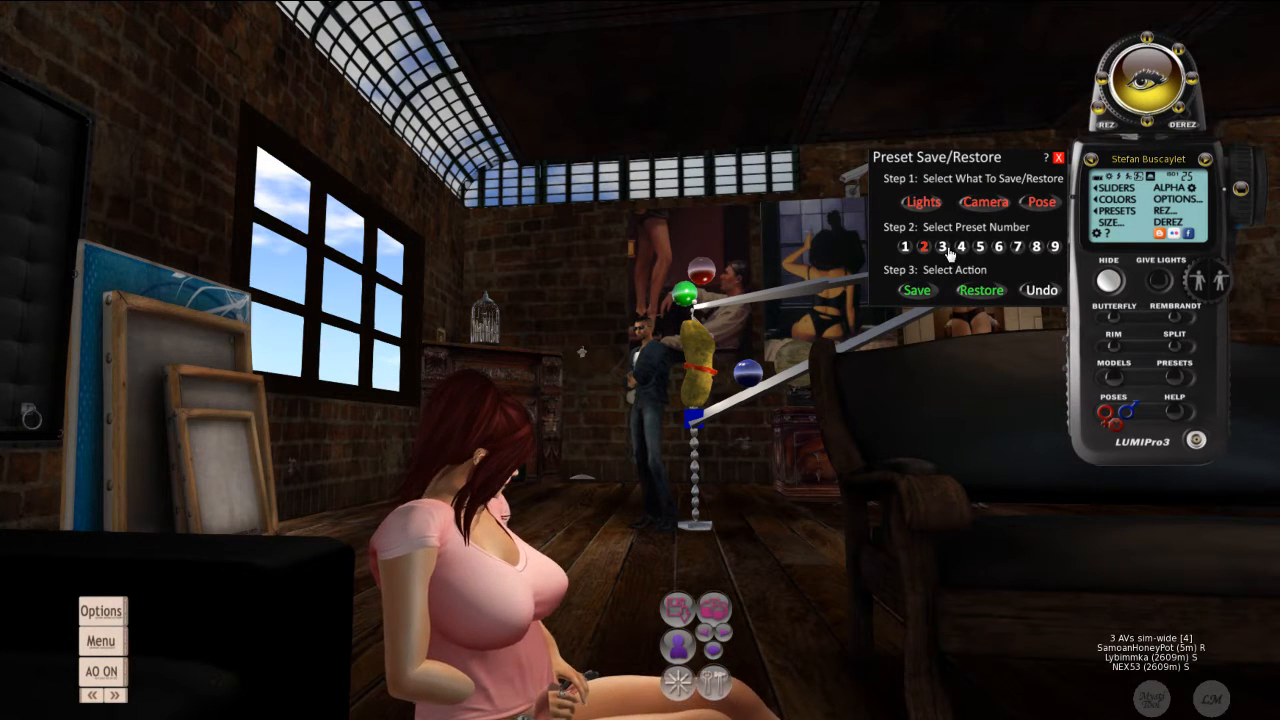
left_click(970, 291)
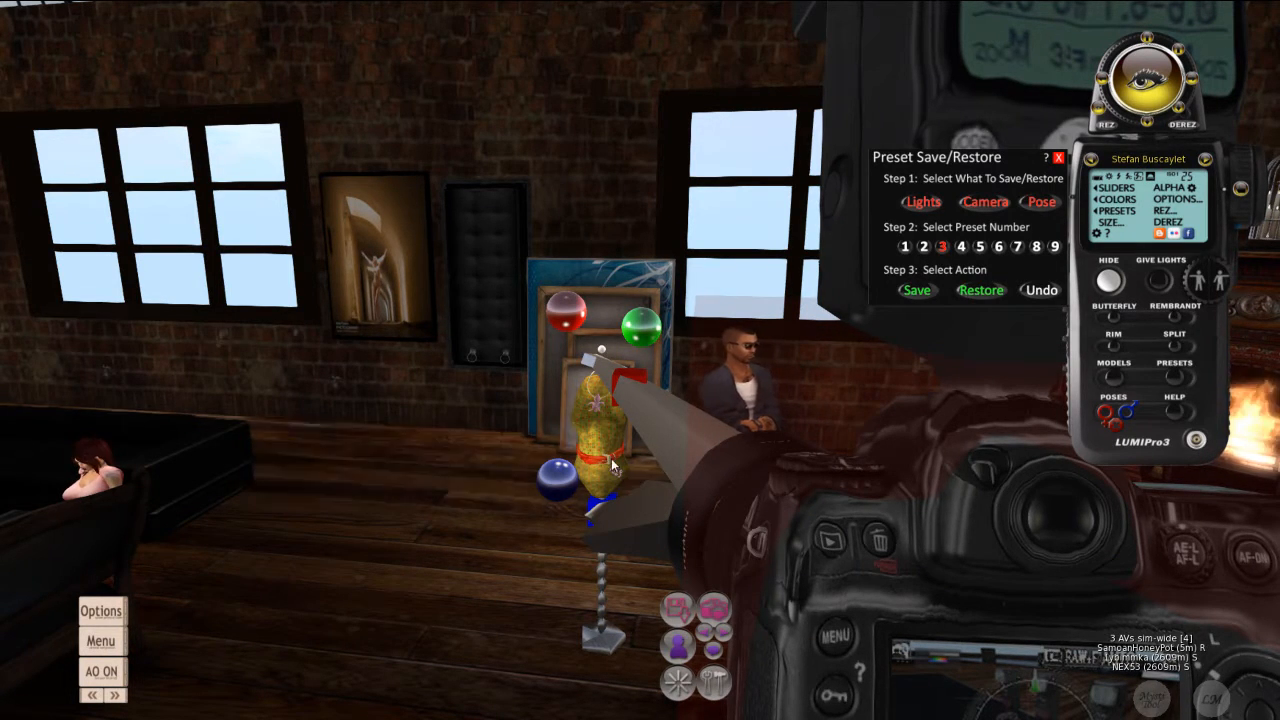
Step: Restore preset 2 again and return the view to the spot behind the camera prop beside the mannequin
left_click(924, 246)
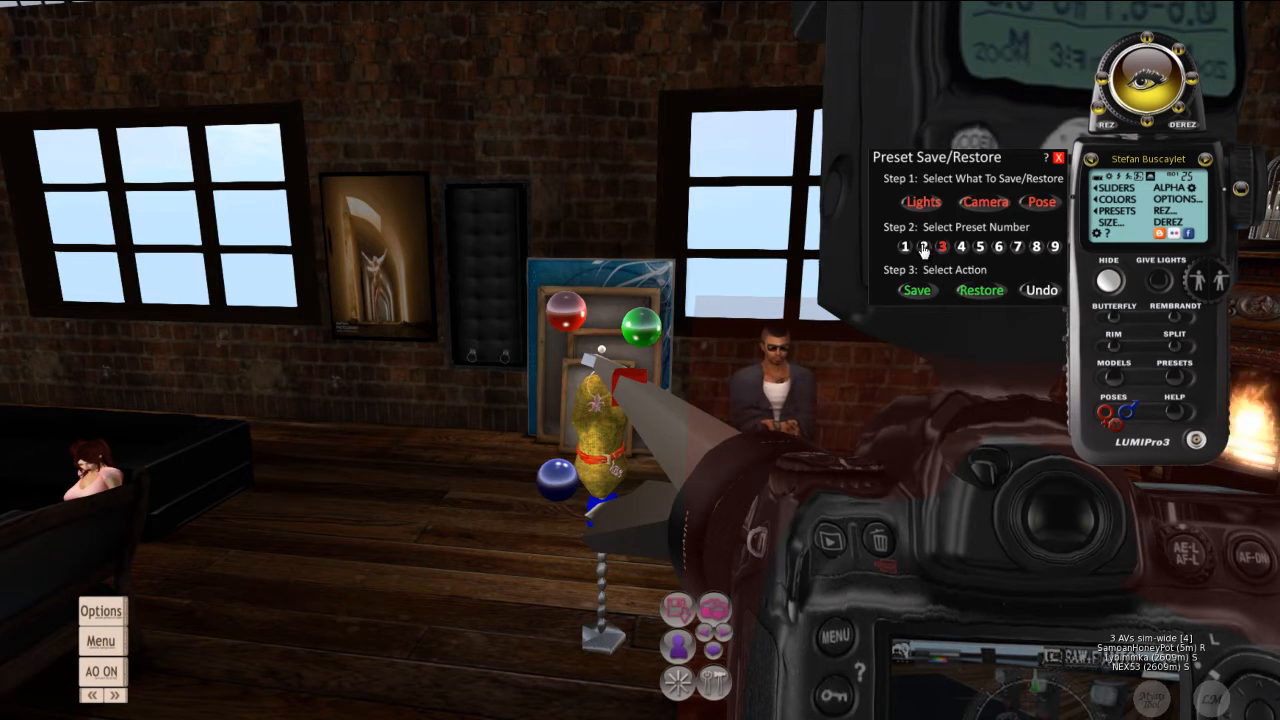
left_click(978, 290)
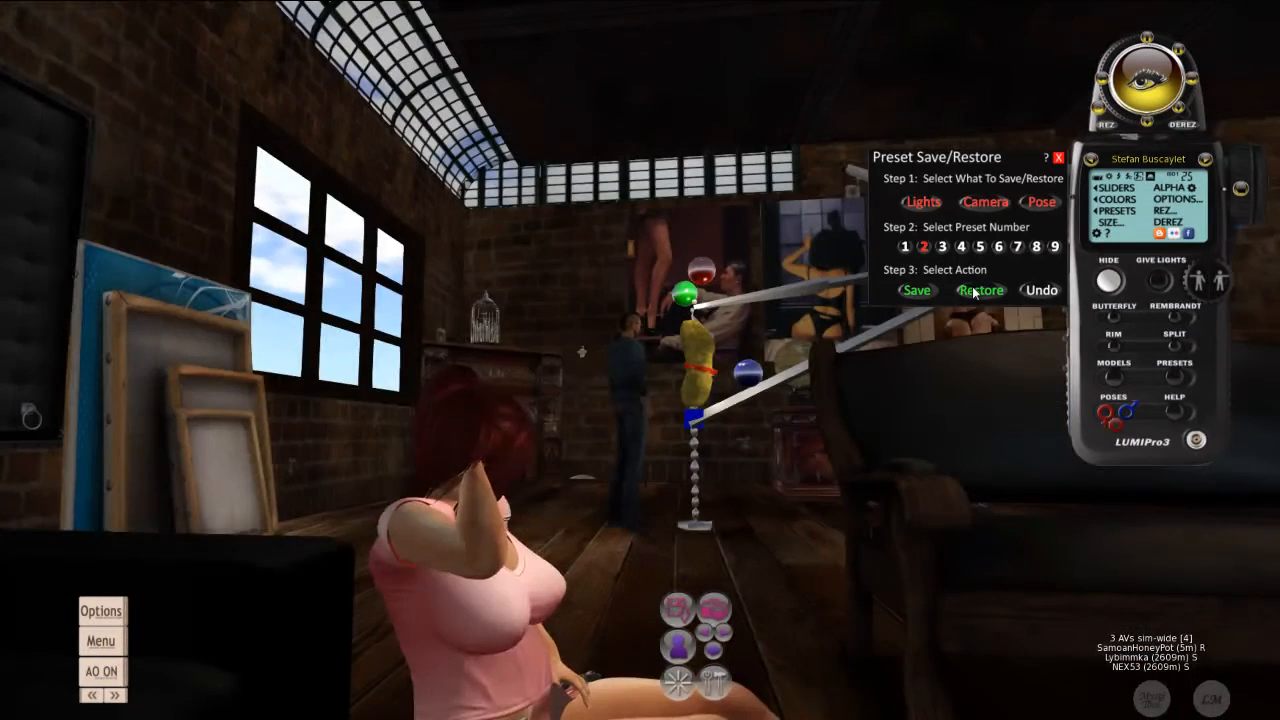
left_click(724, 633)
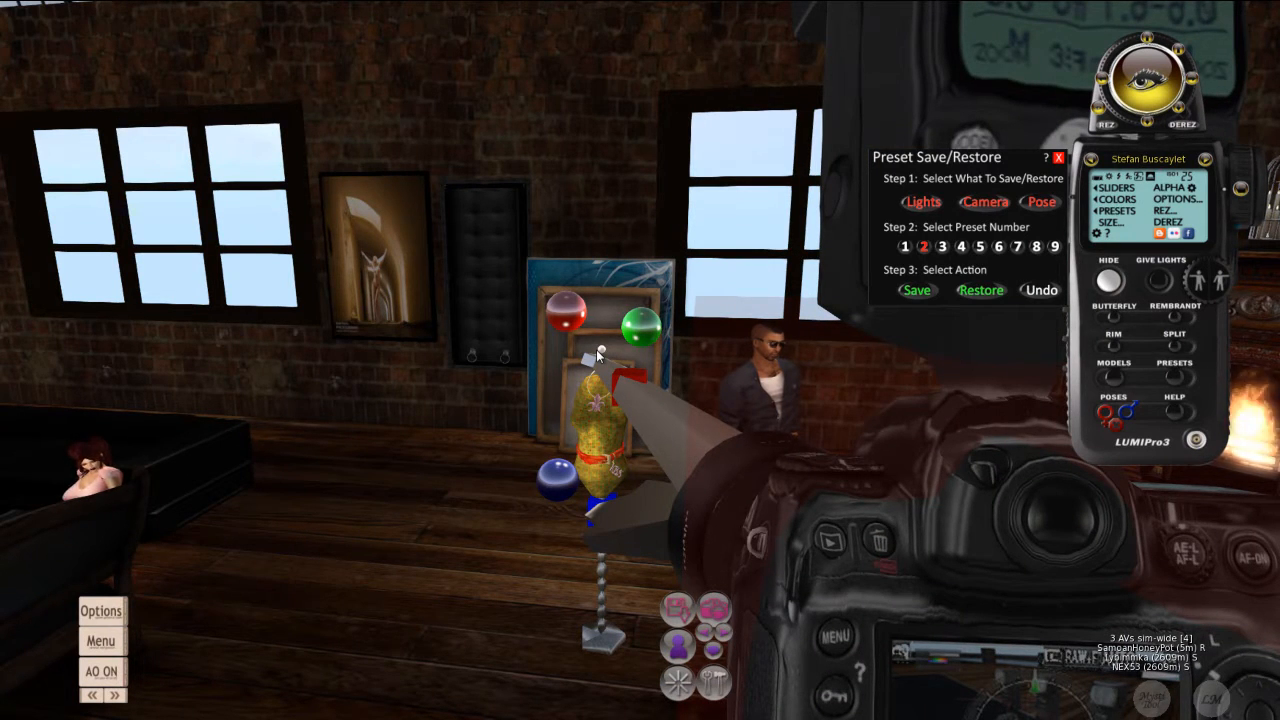
key("Right")
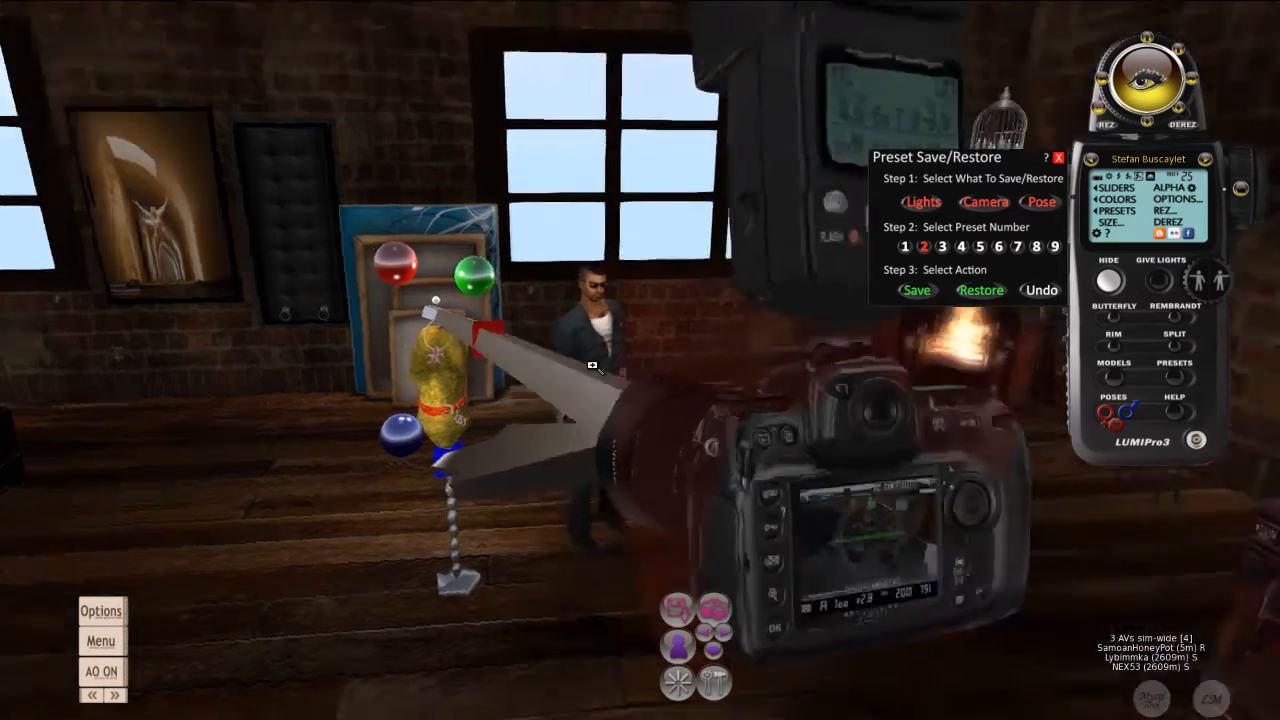
left_click_drag(455, 376, 645, 380)
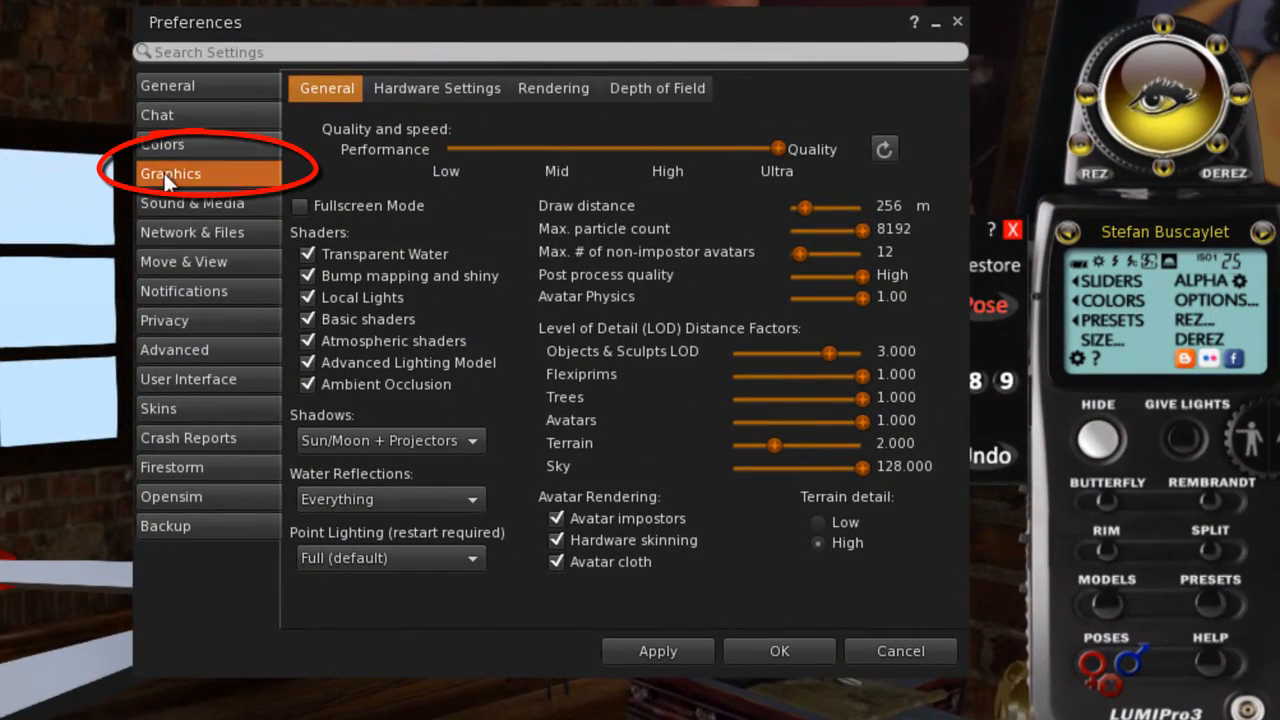
Step: Enable Depth of Field in the viewer's graphics preferences and apply the change
left_click(694, 88)
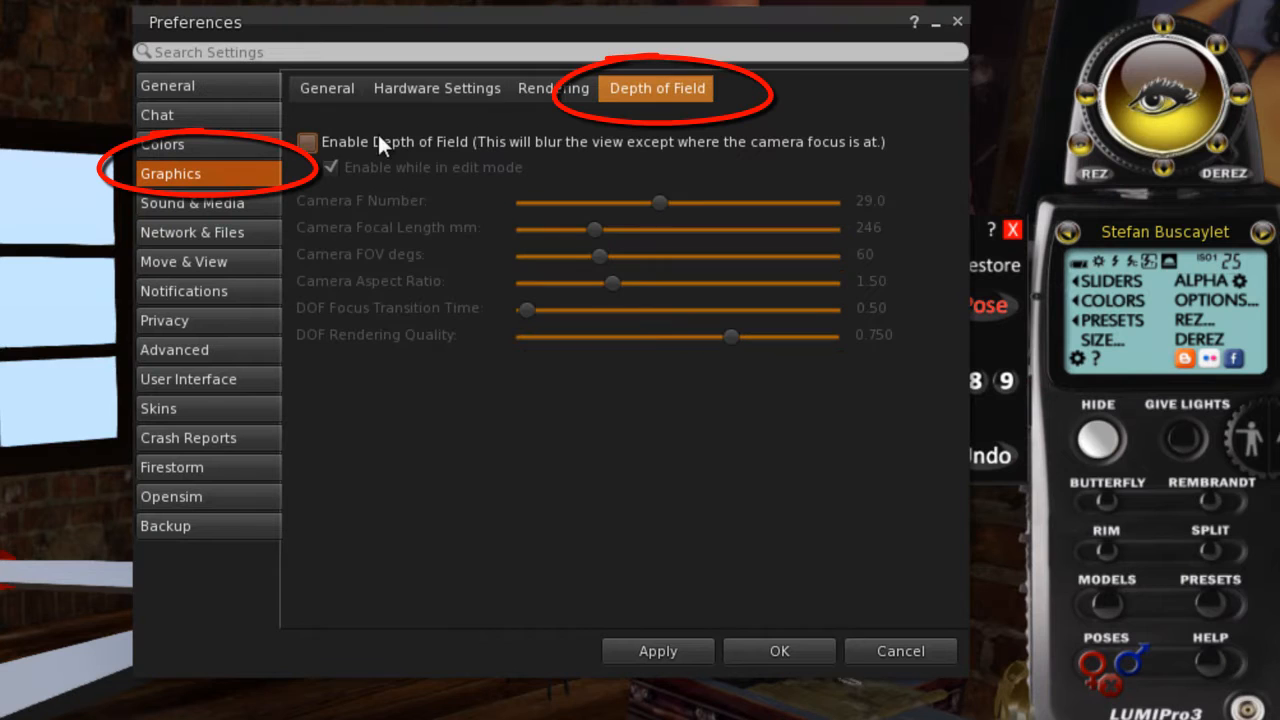
left_click(309, 141)
left_click(780, 651)
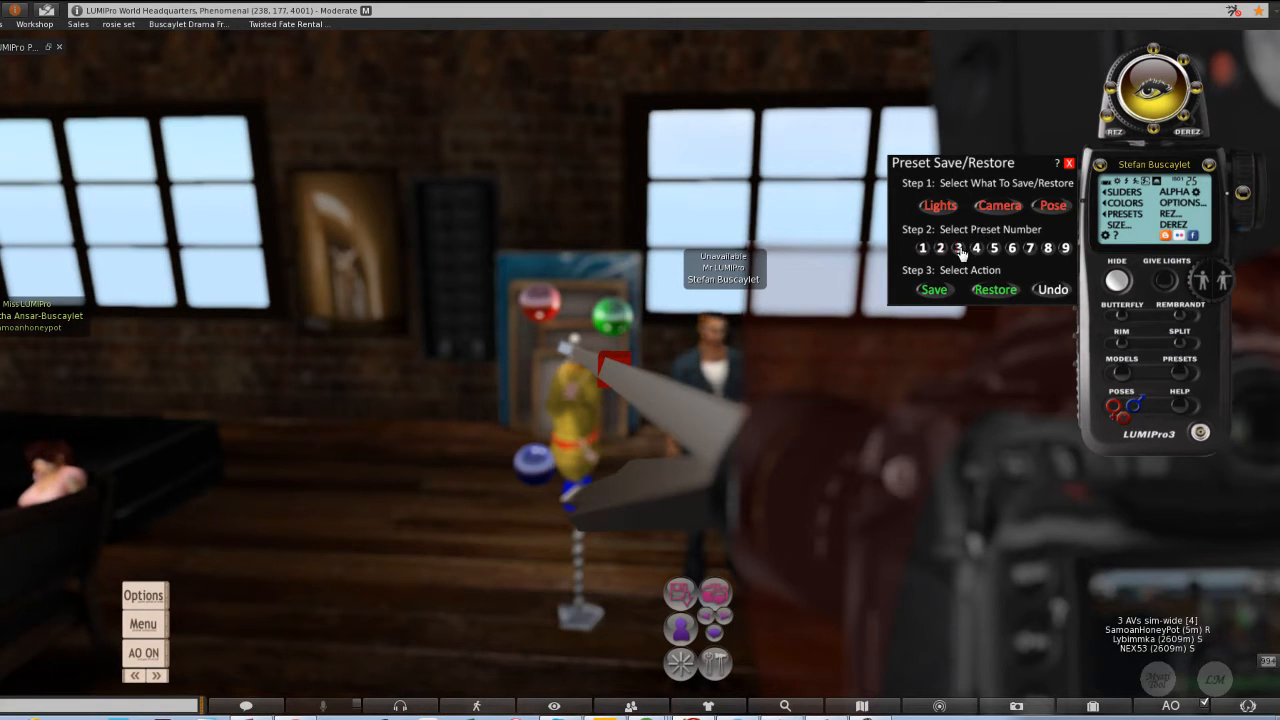
Step: Restore preset 3 and examine the camera prop and its pointer beams with depth of field enabled
left_click(993, 291)
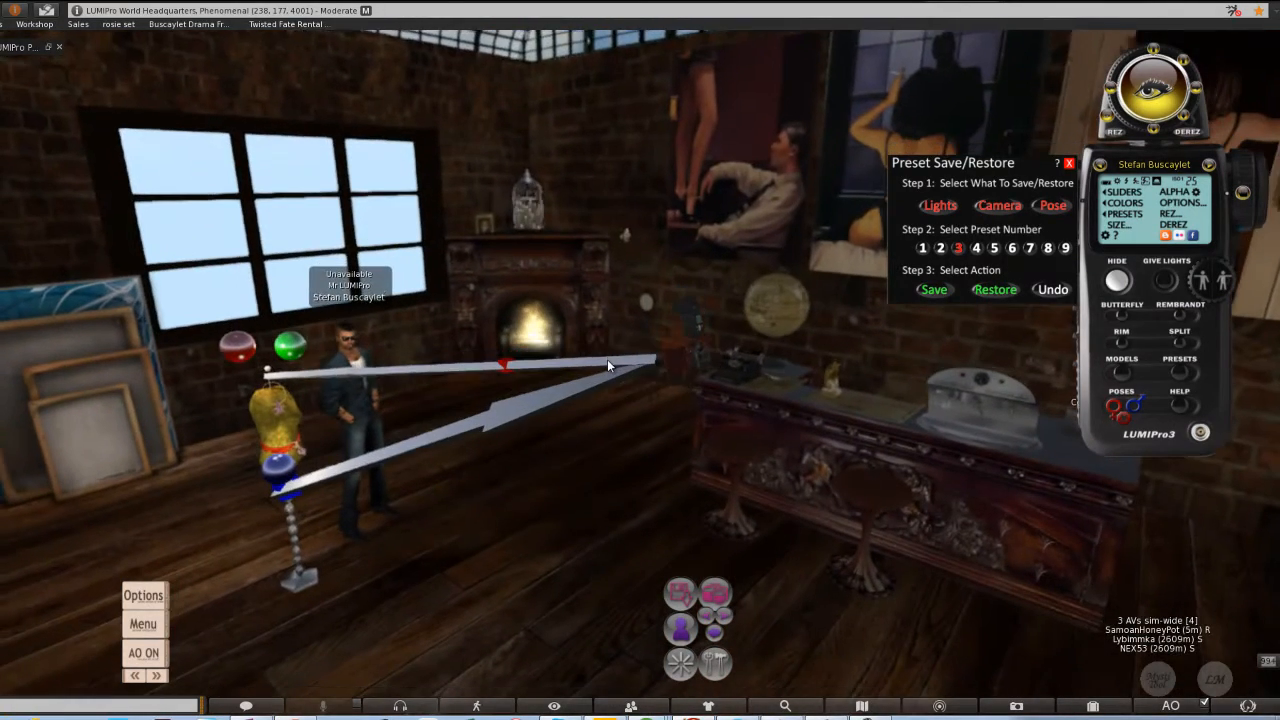
left_click_drag(607, 359, 688, 355)
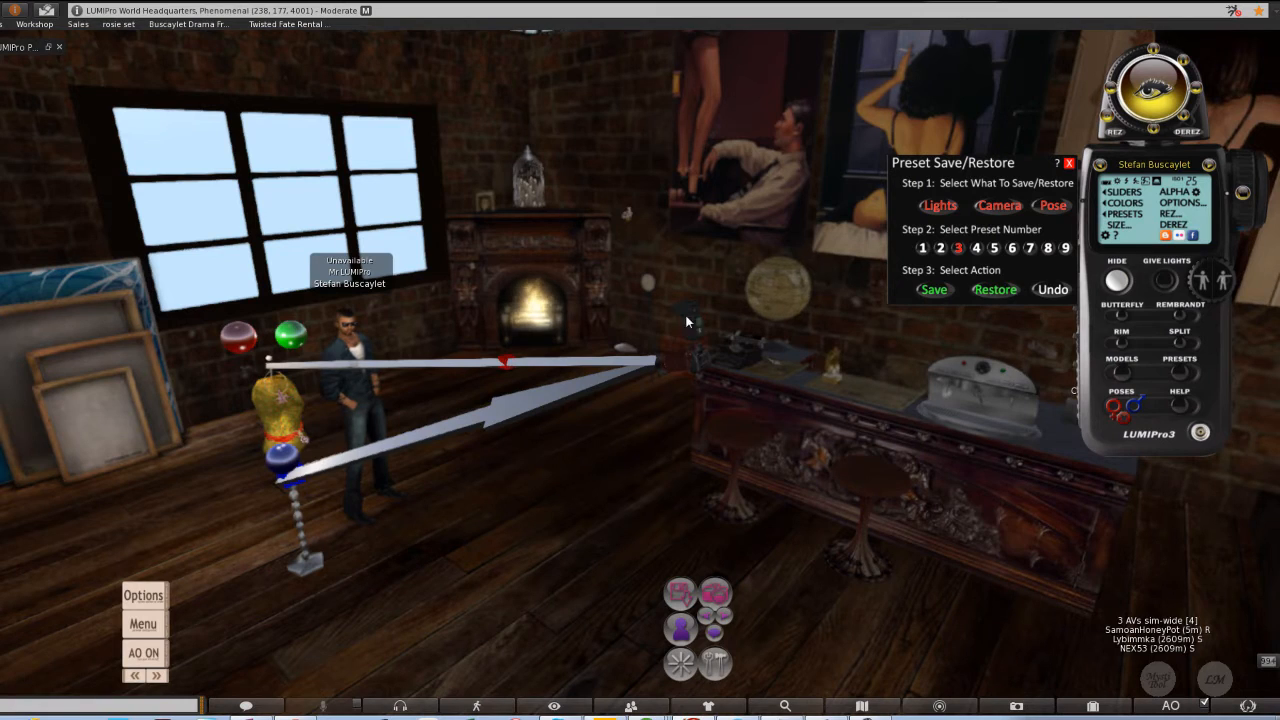
left_click_drag(653, 358, 606, 365)
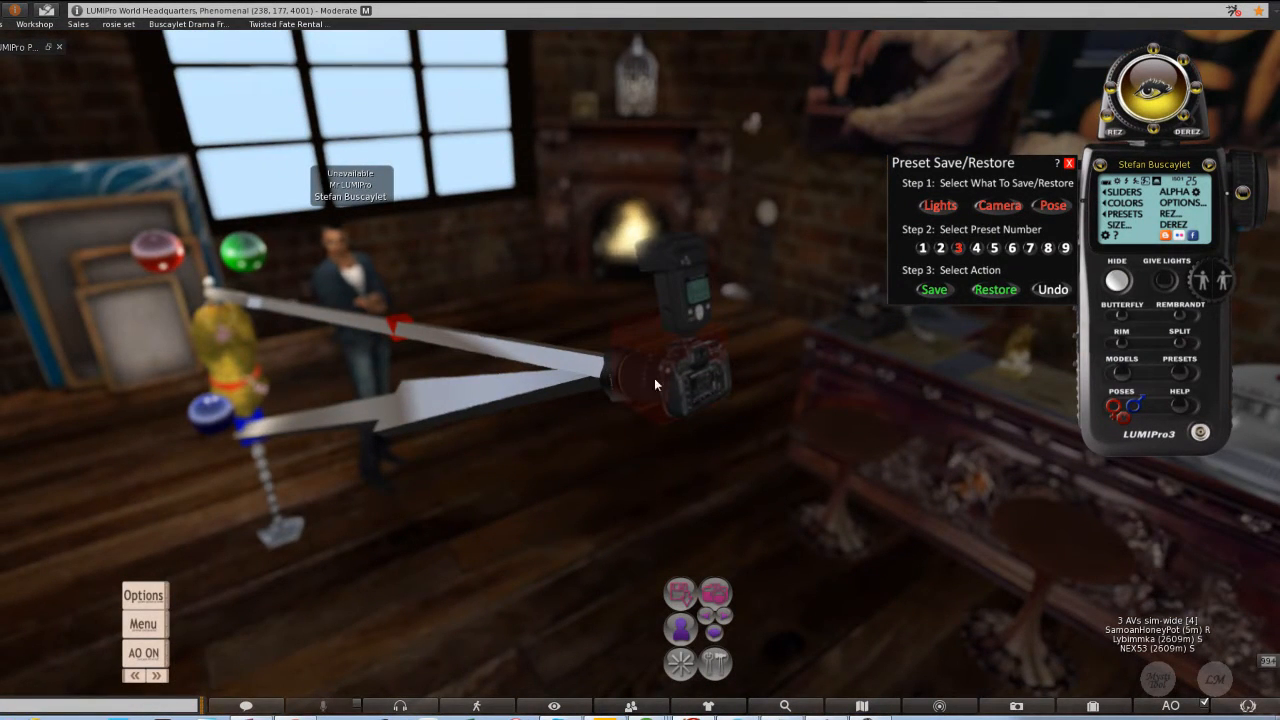
mouse_move(392, 331)
left_mouse_down()
mouse_move(628, 366)
mouse_move(597, 359)
left_mouse_up()
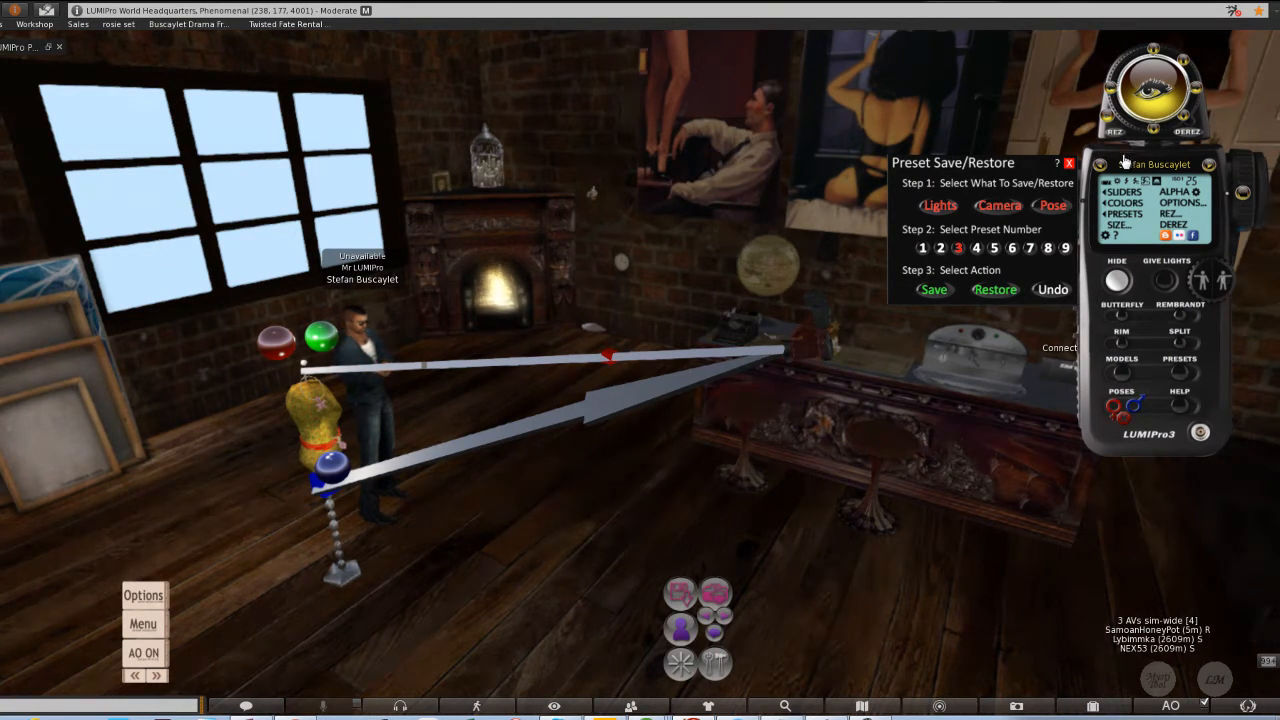
Step: Return to the view behind the camera prop, restore preset 3 for its focus, and switch to preset 1
left_click(724, 625)
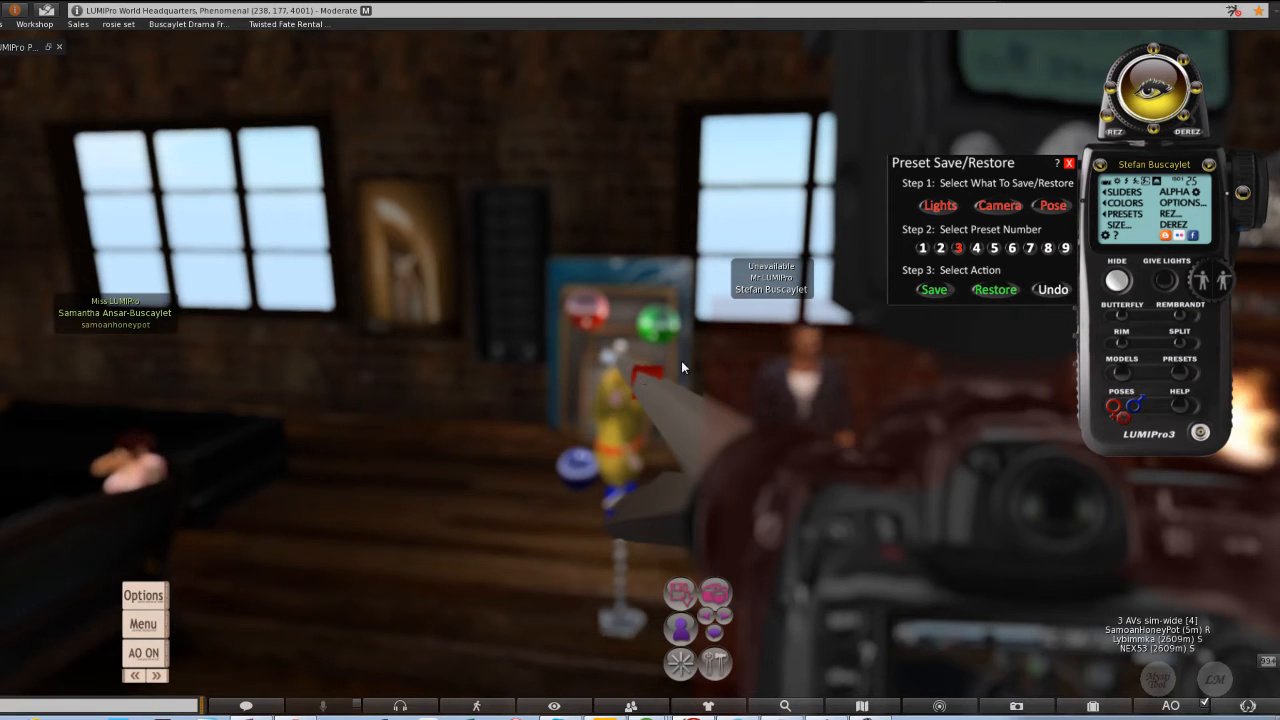
left_click(994, 292)
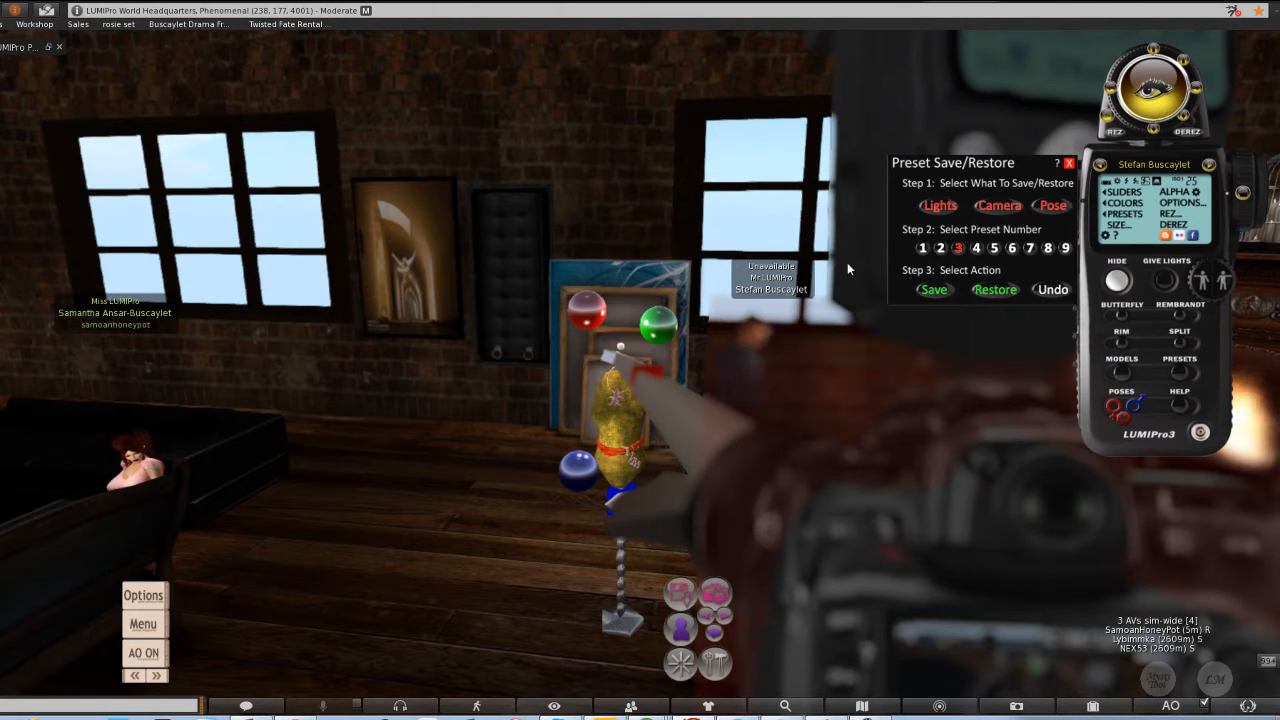
left_click(922, 248)
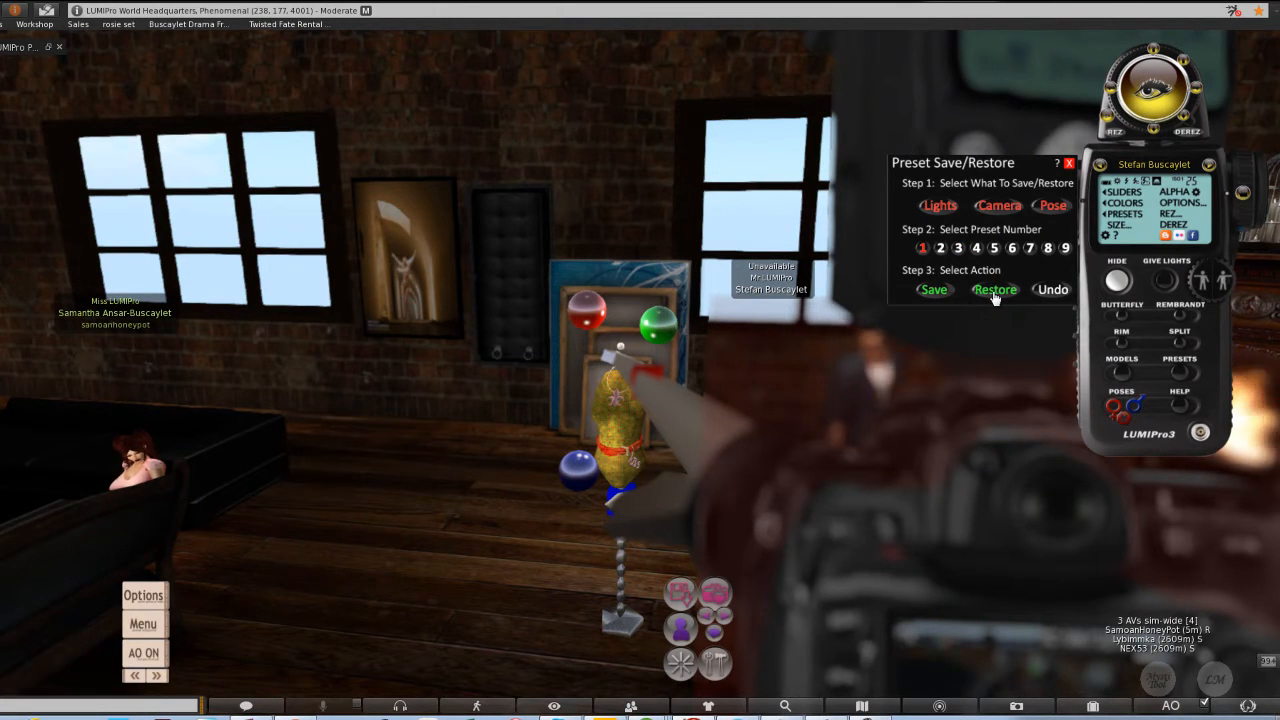
left_click(994, 290)
Step: Restore preset 2 and switch back to preset 3 to compare their camera views and focus
left_click(941, 248)
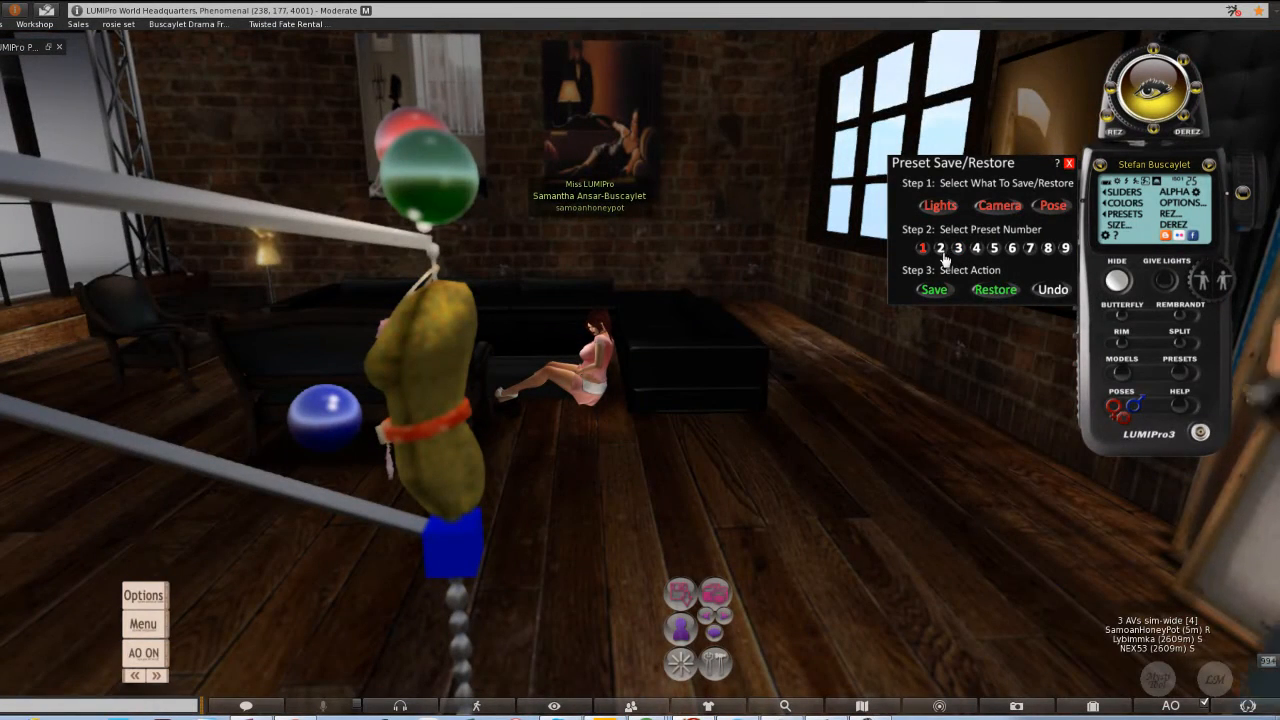
left_click(986, 290)
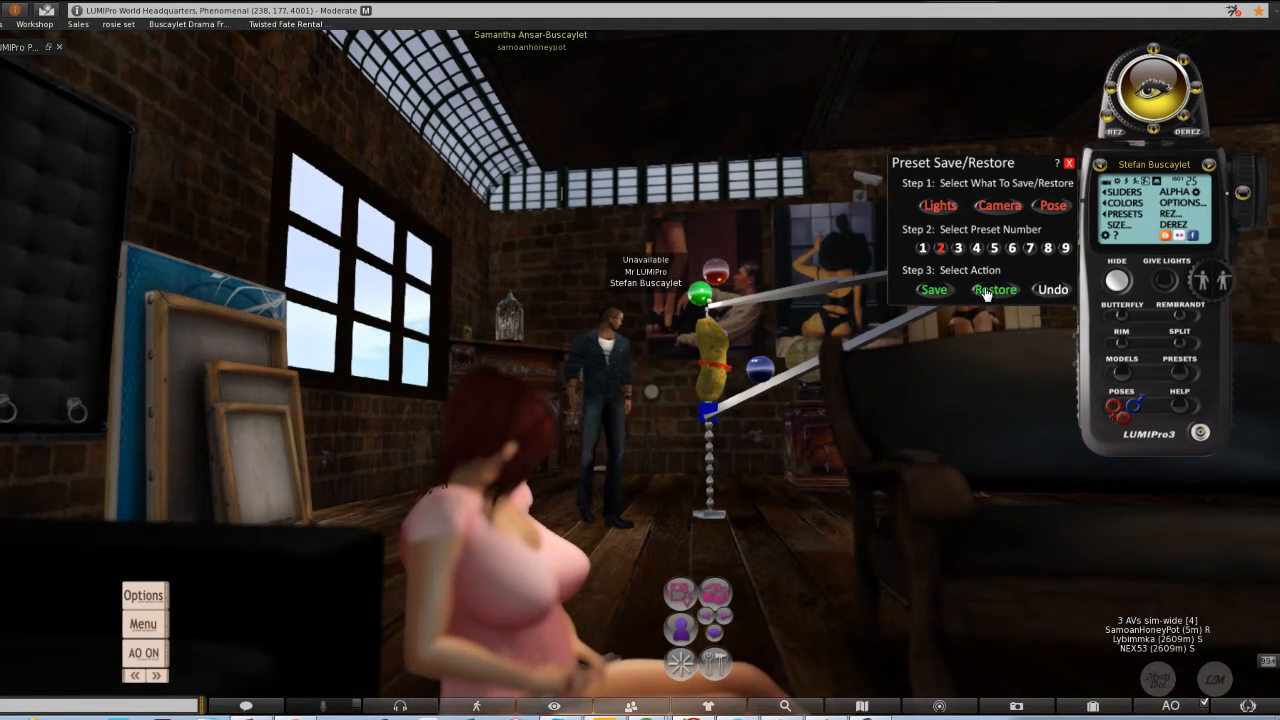
left_click(958, 248)
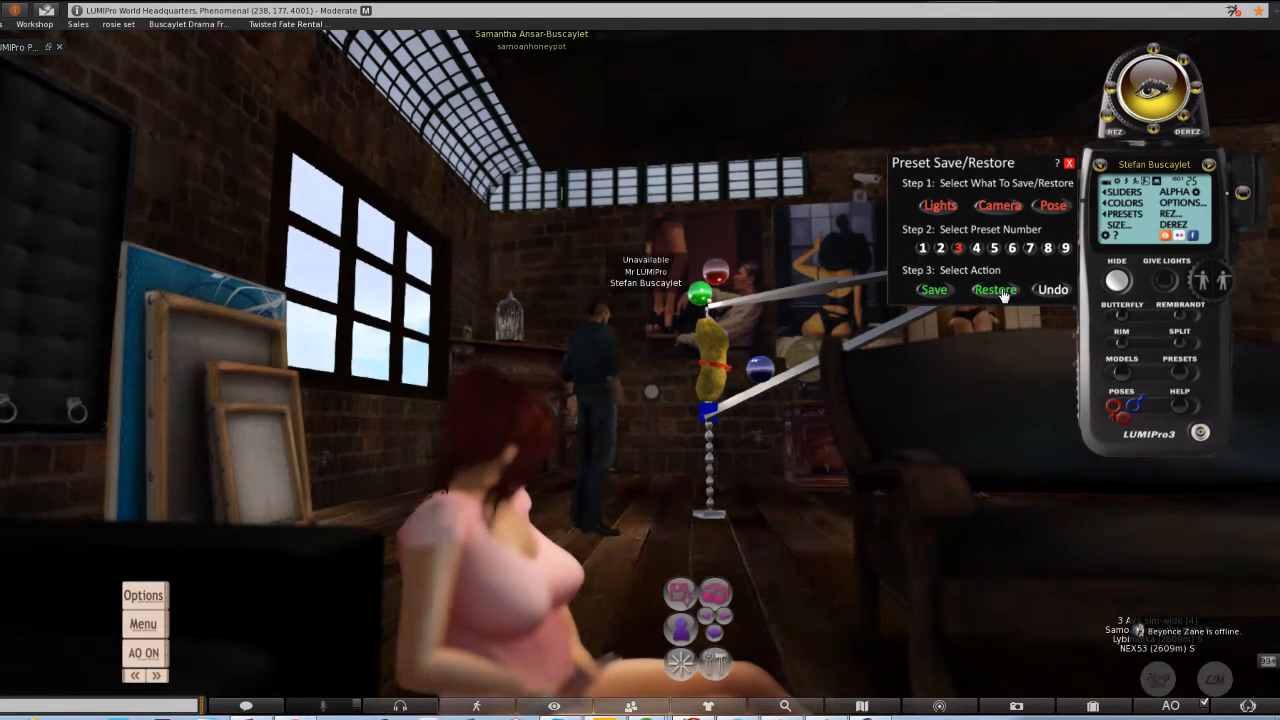
left_click(994, 290)
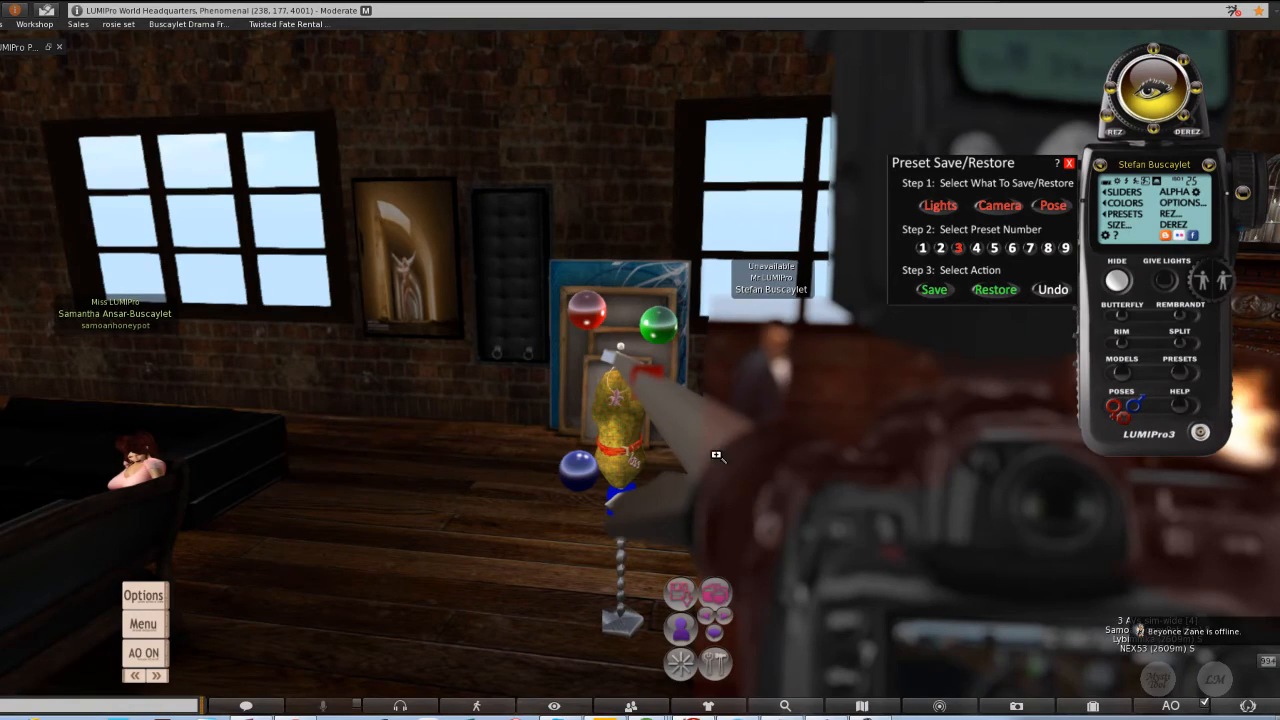
Step: Pull the camera back from the preset 3 view and examine the focus prop and light spheres in the wider room
left_click_drag(602, 376, 604, 366)
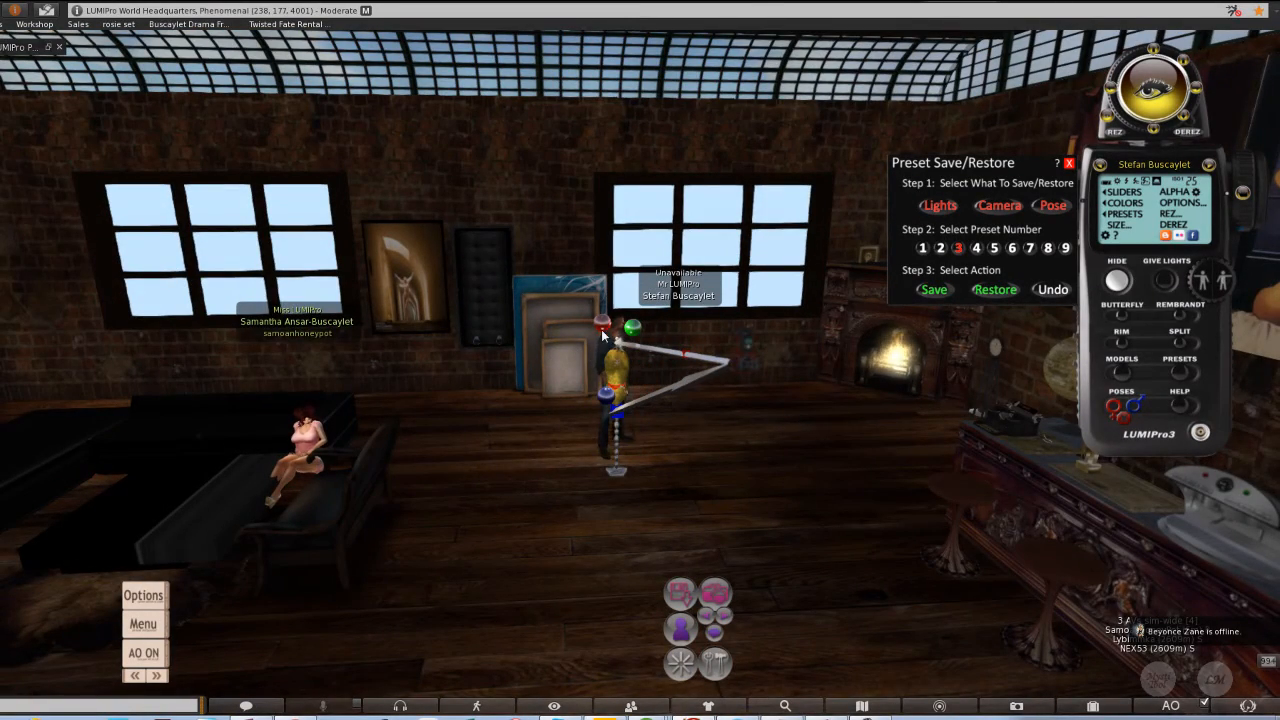
left_click(722, 370, "alt")
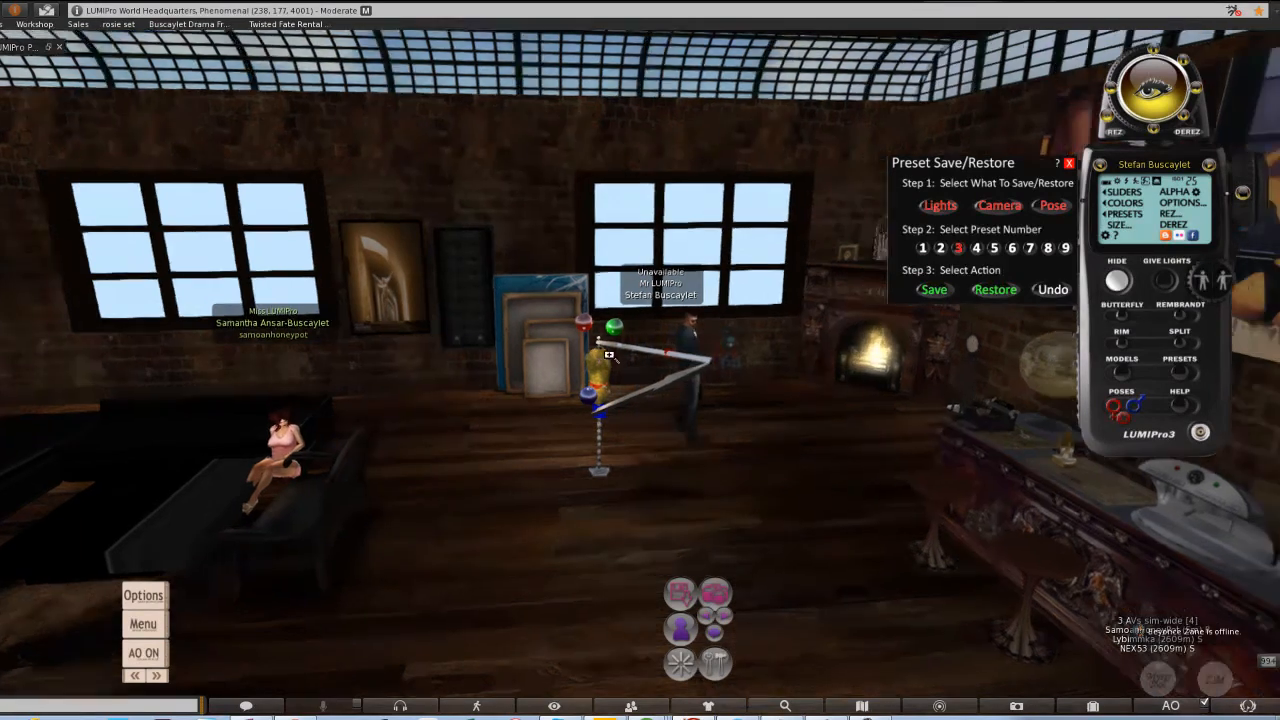
scroll(606, 363, "up", 4)
scroll(606, 363, "down", 4)
scroll(606, 365, "up", 1)
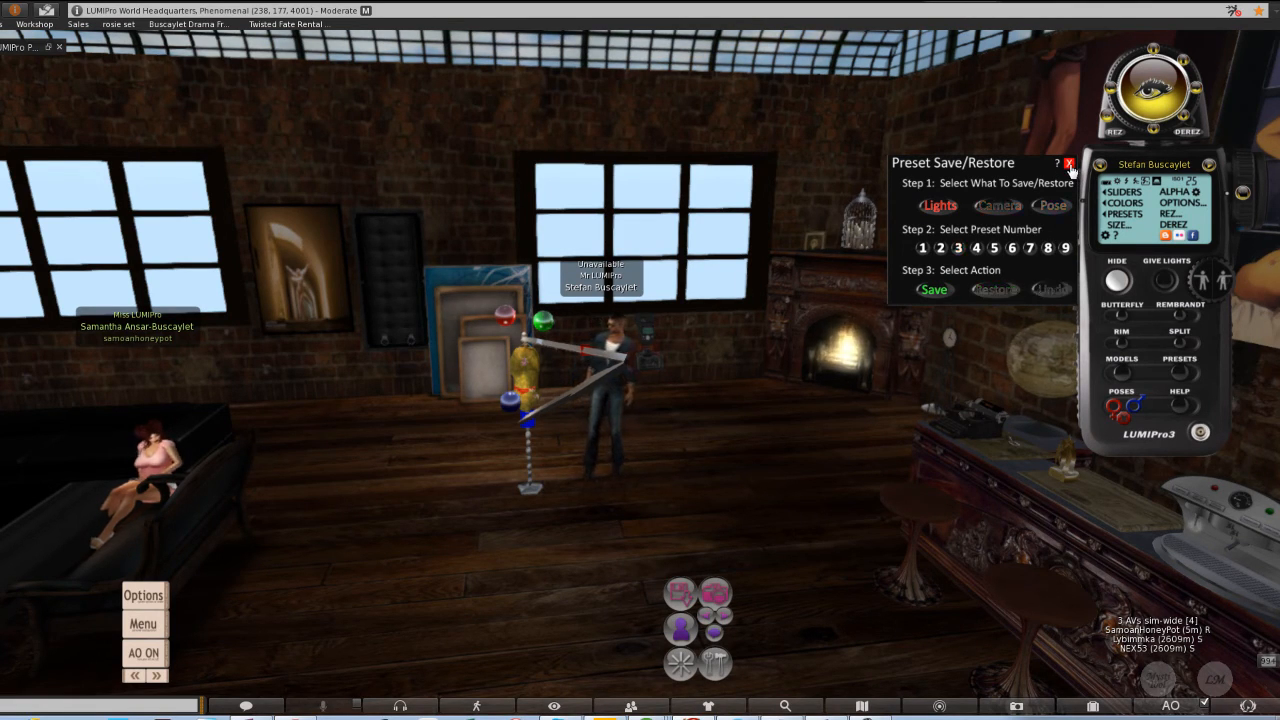
Step: Close the preset panel and bring up the sliders, colors and preset save/restore panels side by side
left_click(1069, 164)
left_click(1110, 203)
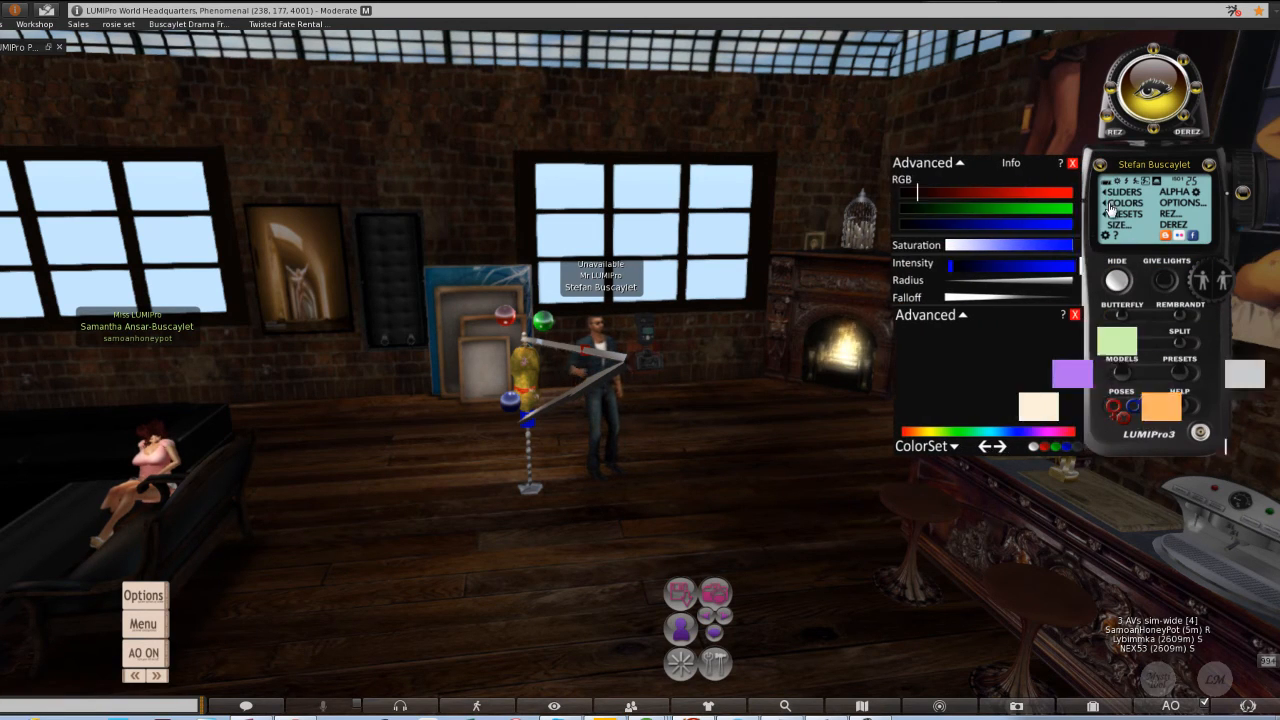
left_click(1121, 214)
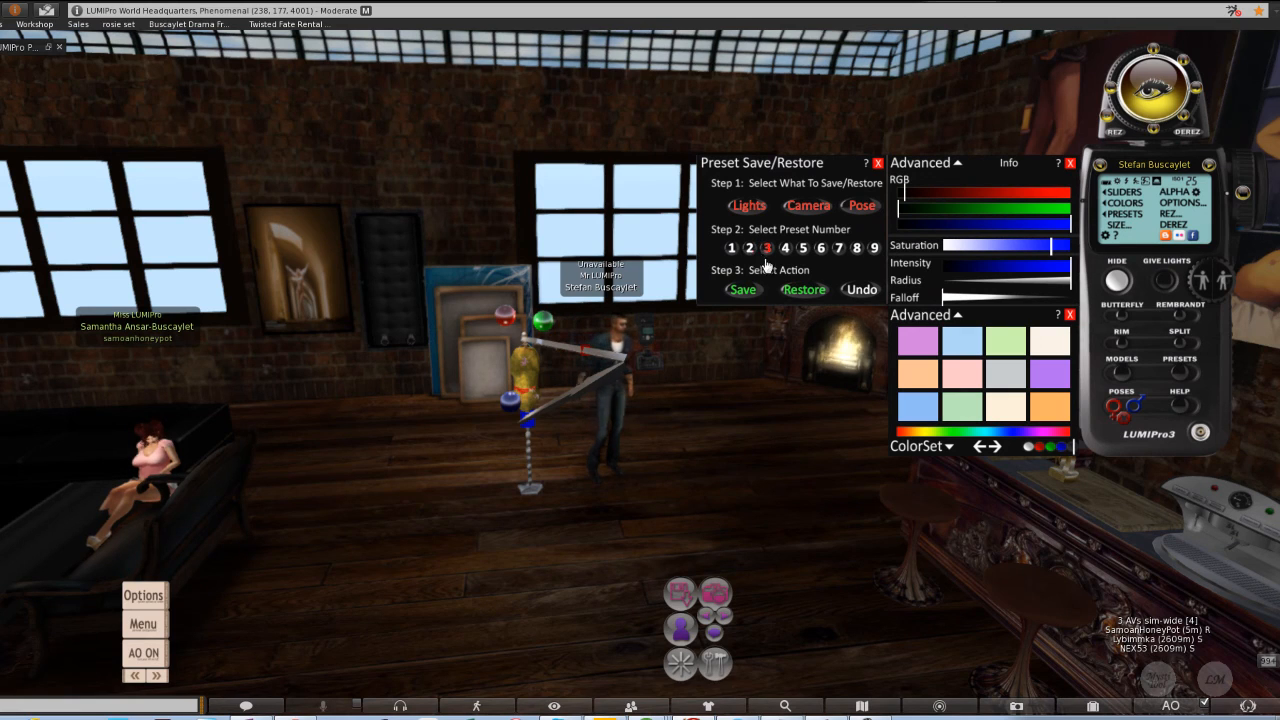
Step: Restore presets 3, 2 and 1 in turn for lights, camera and pose, and finish by restoring preset 3 again
left_click(788, 289)
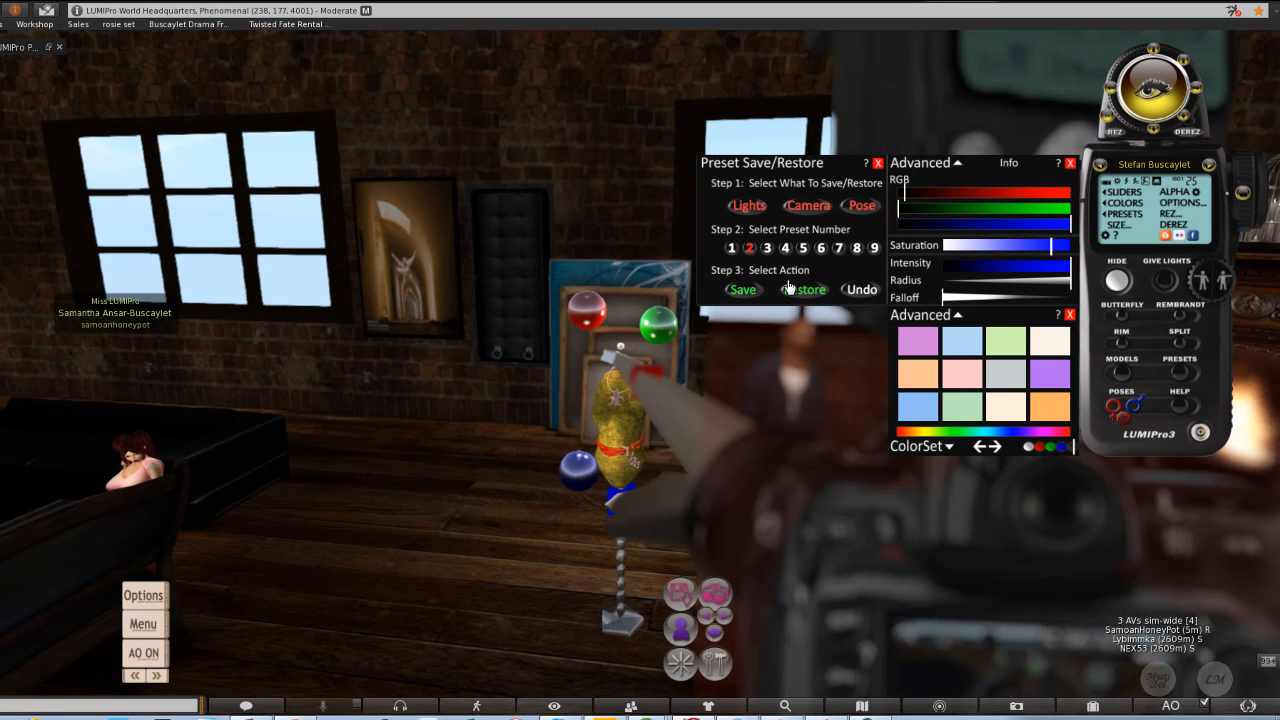
left_click(812, 292)
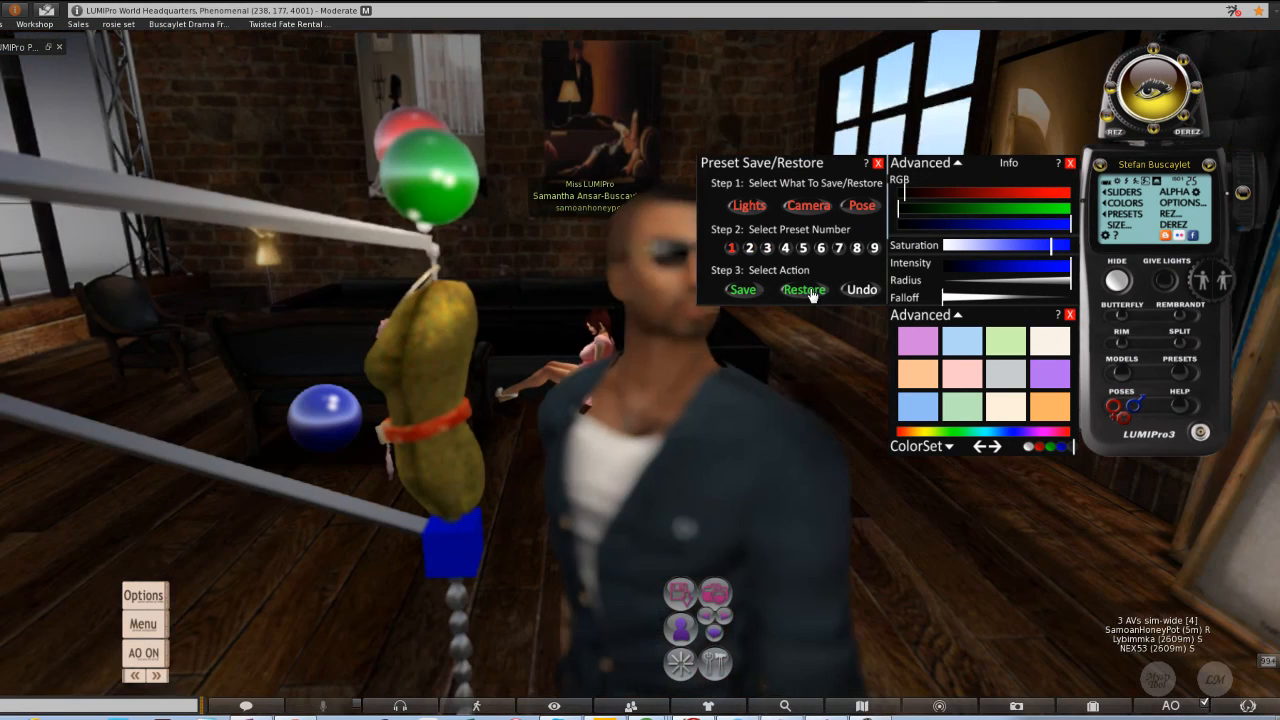
left_click(766, 250)
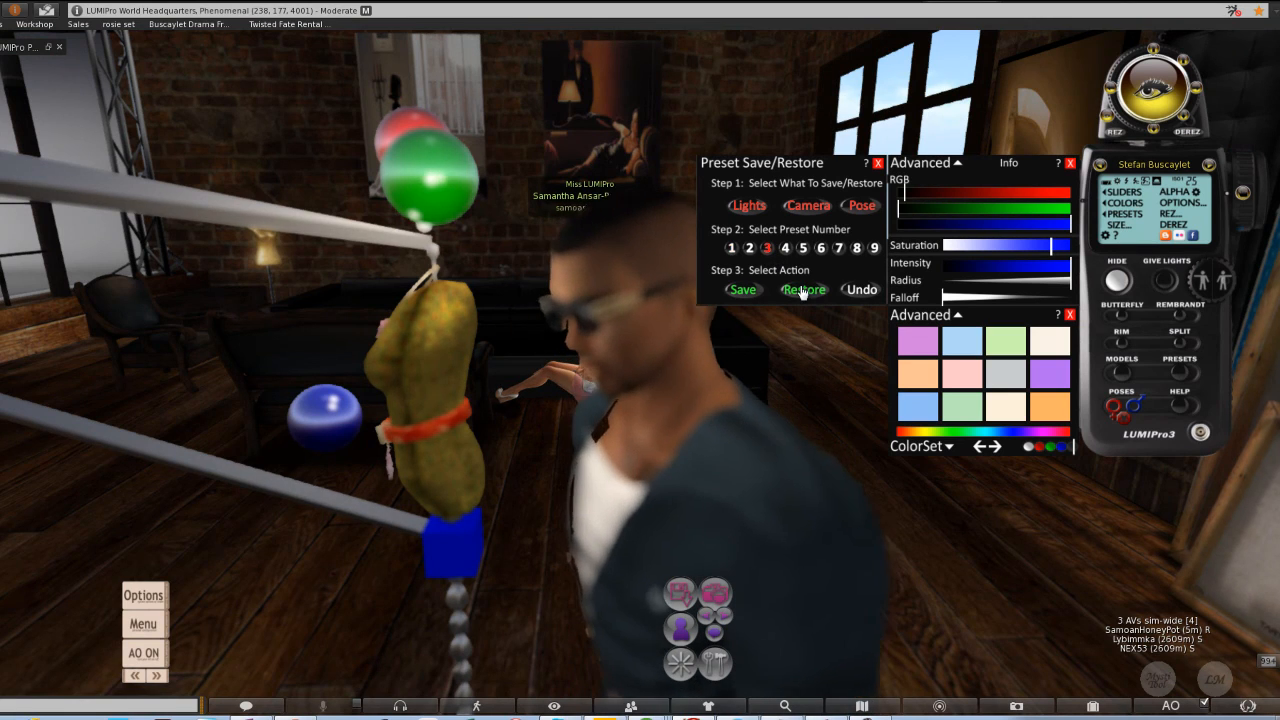
left_click(805, 290)
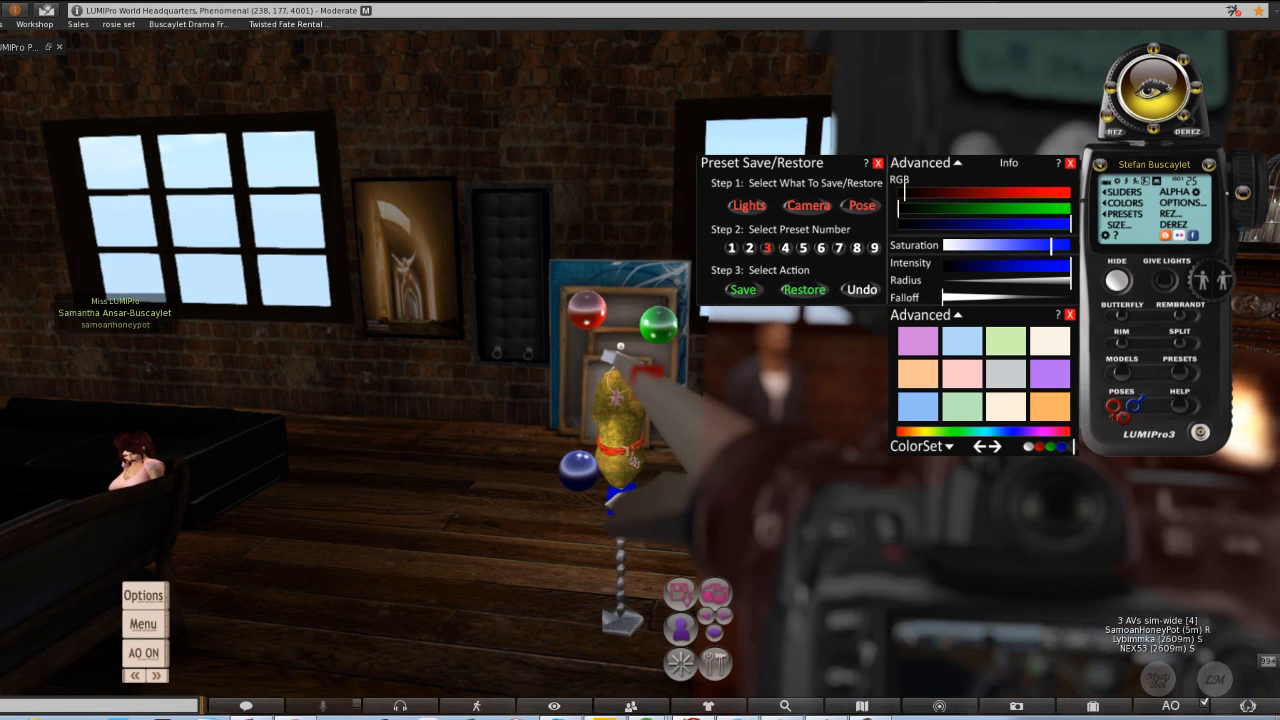